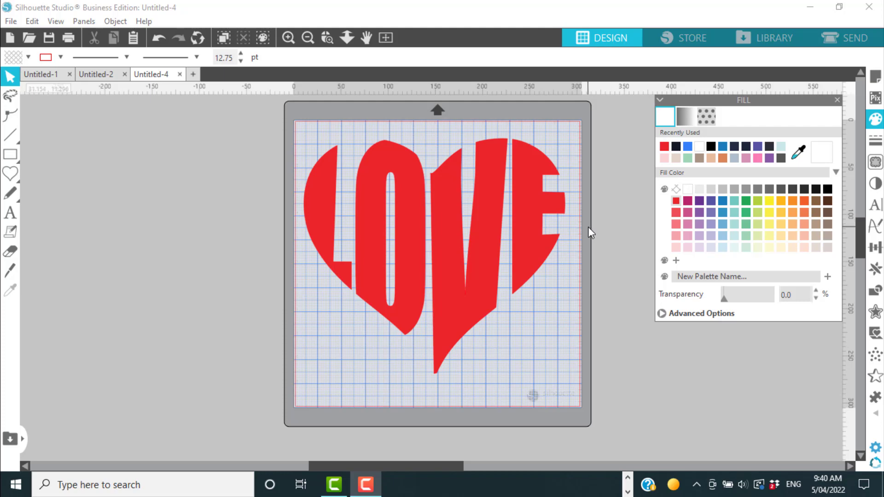
- Move the red LOVE heart off the mat and draw a heart flexishape about 25 cm wide and 23 cm high on it
left_click_drag(545, 250, 235, 236)
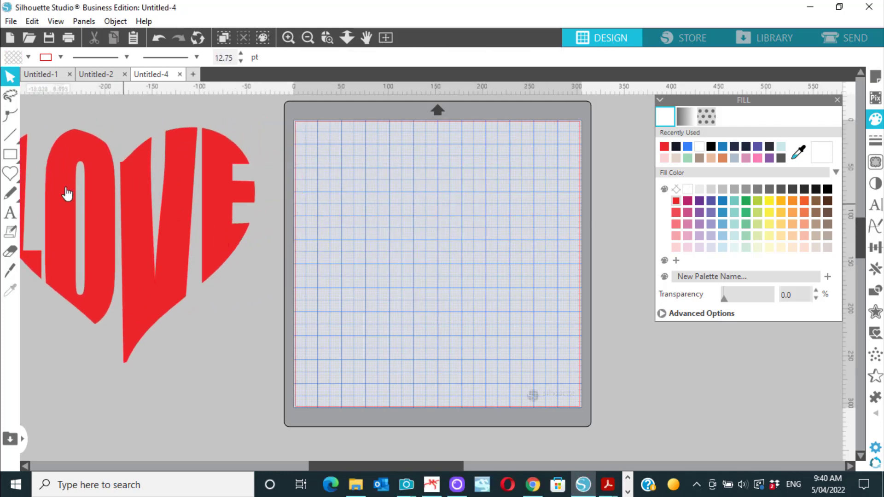
left_click(17, 177)
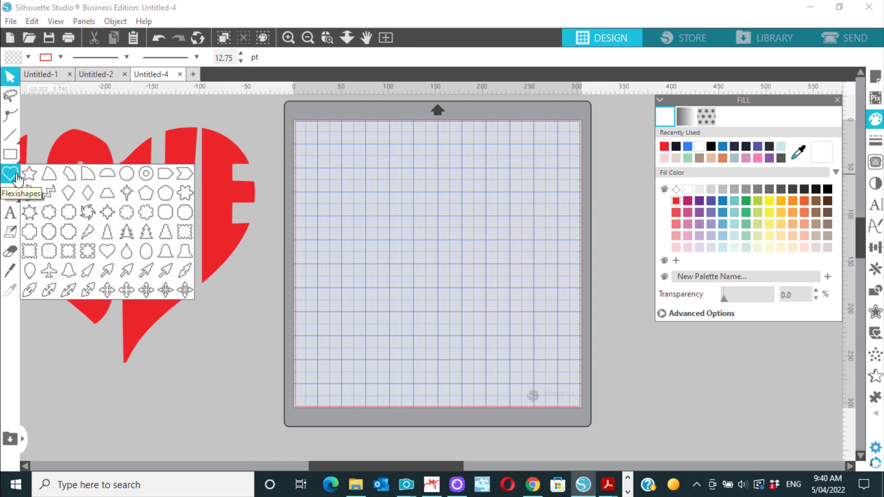
left_click(107, 251)
left_click_drag(354, 153, 371, 328)
left_click_drag(405, 271, 488, 292)
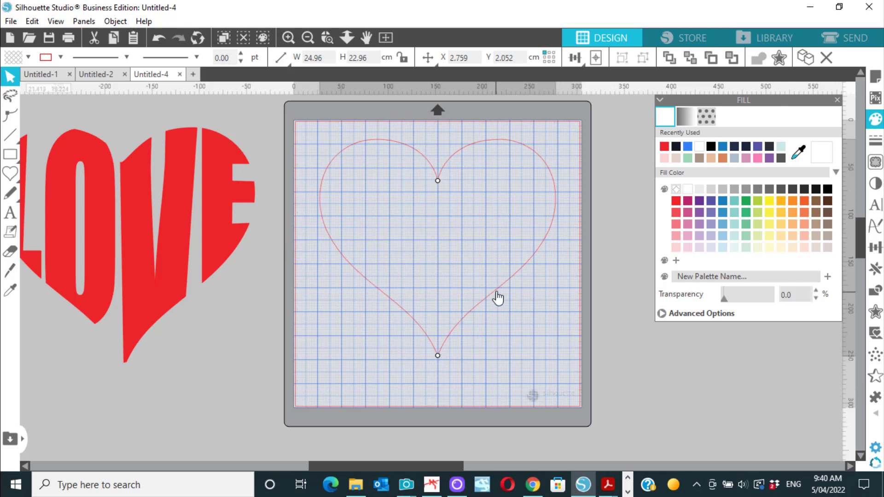
left_click_drag(499, 297, 499, 297)
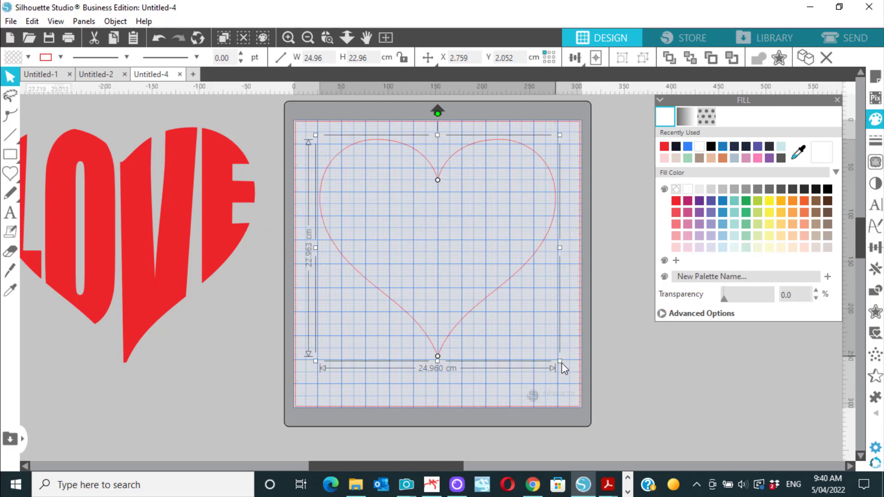
- Enlarge the heart outline proportionally to about 27.9 cm wide and 25.7 cm high so it nearly fills the mat
left_click_drag(559, 361, 575, 375)
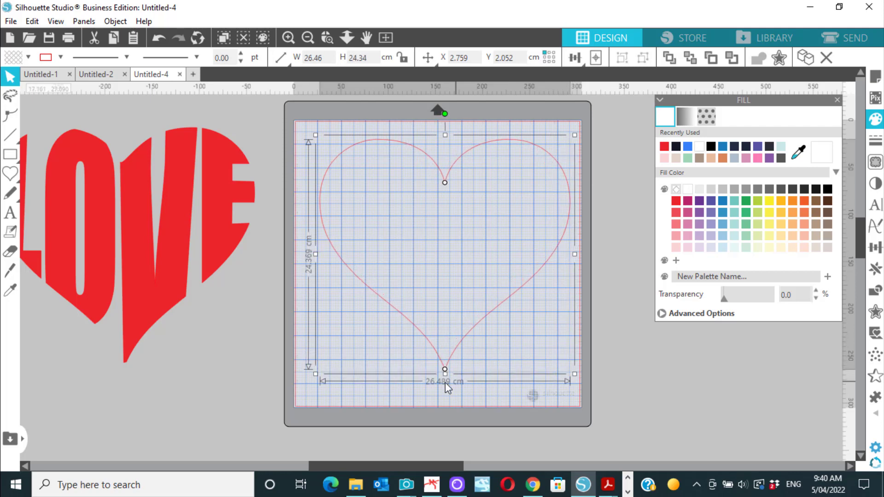
left_click_drag(315, 375, 301, 387)
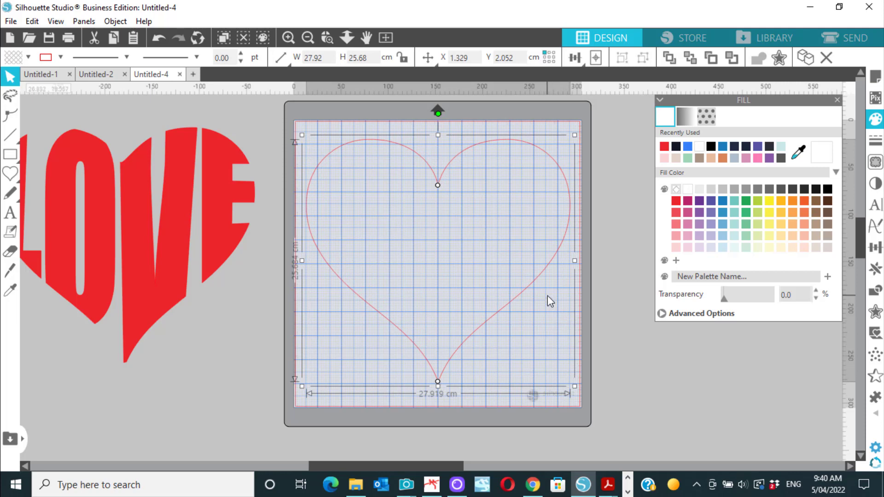
left_click(540, 276)
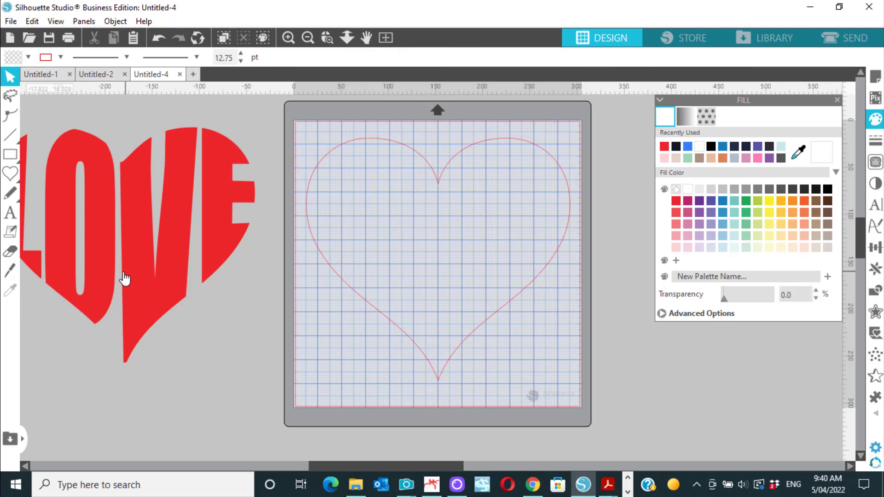
- Add the text LOVE beside the mat, just below the red design
left_click(10, 213)
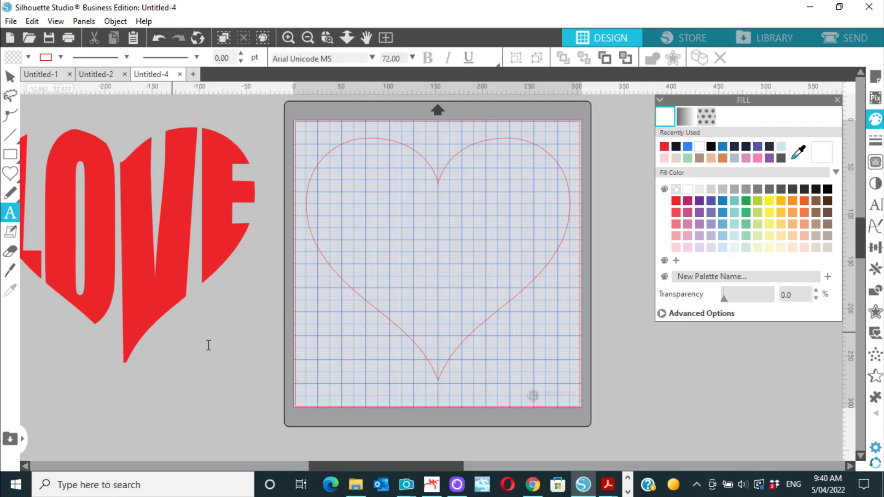
left_click(229, 355)
type("LOVE")
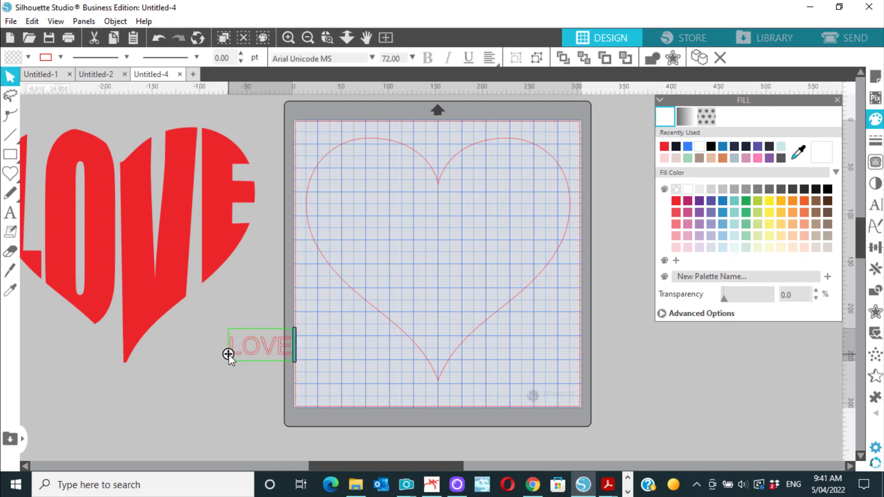
left_click(315, 360)
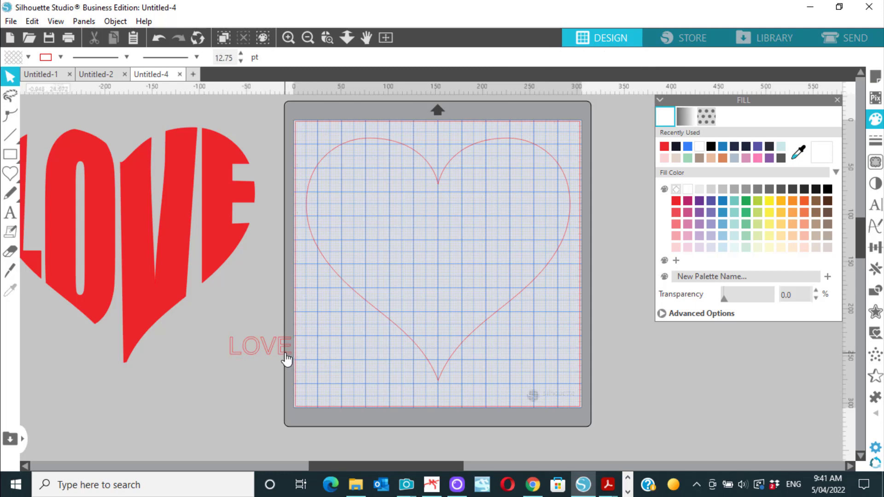
- Move the LOVE text onto the mat and set its font to Impact
left_click_drag(287, 361, 367, 365)
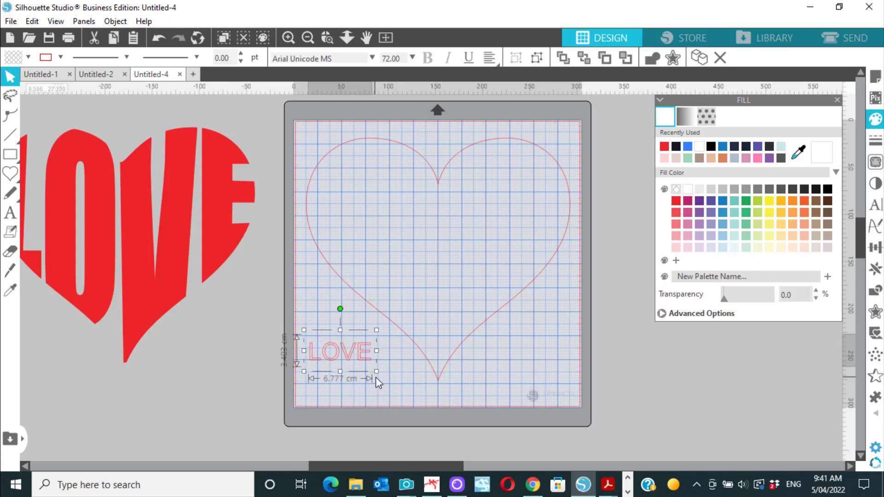
left_click(873, 208)
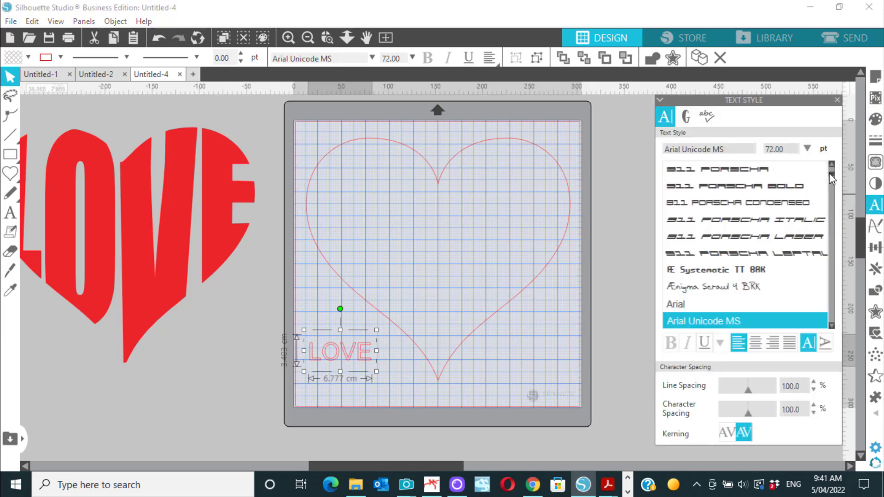
left_click_drag(830, 173, 829, 165)
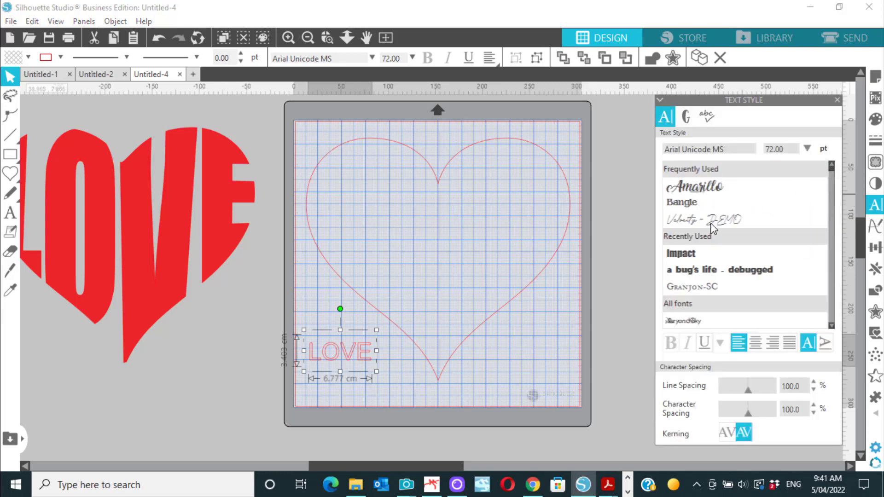
left_click(688, 256)
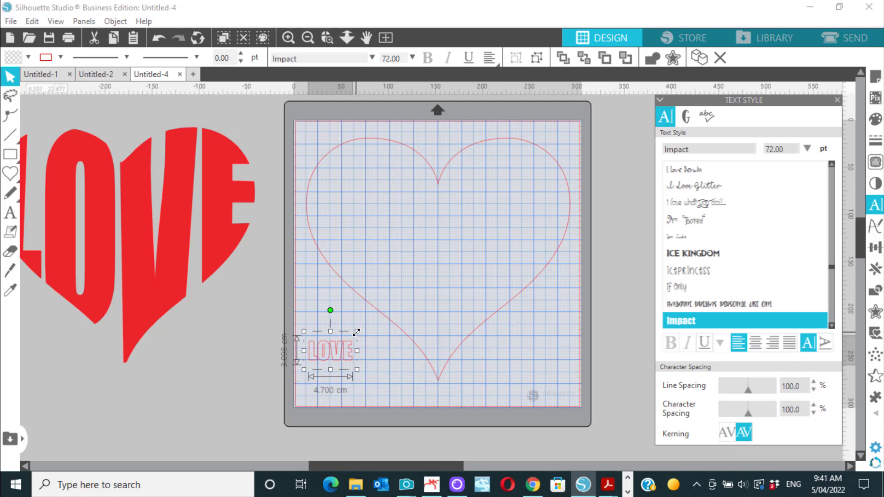
- Enlarge the LOVE text to about 27.7 cm wide and 18 cm high, centred over the upper part of the heart
left_click_drag(357, 332, 606, 238)
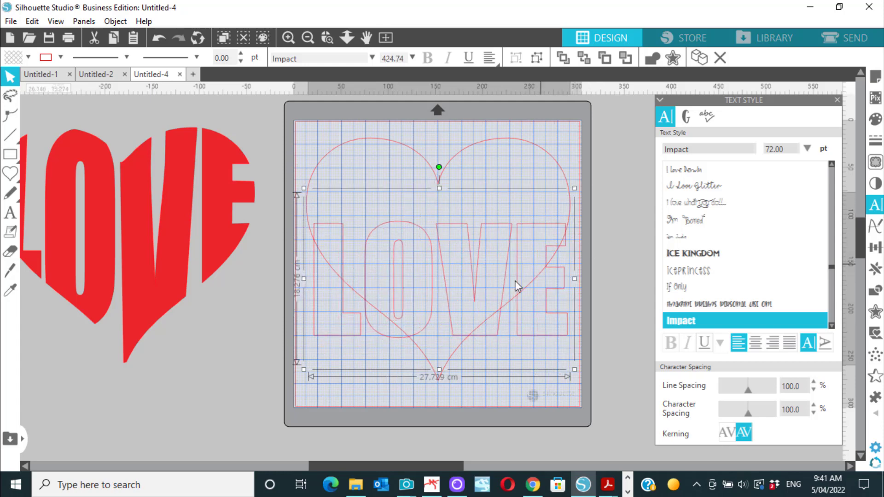
left_click_drag(516, 291, 517, 223)
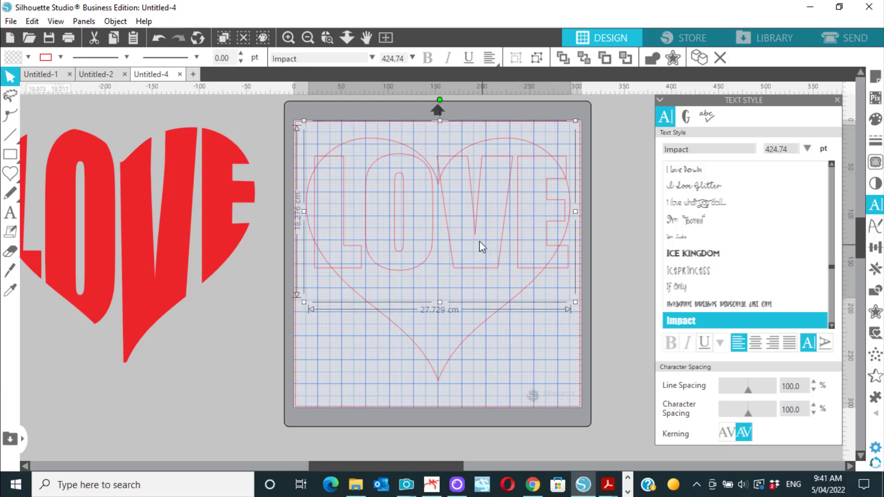
left_click_drag(476, 229, 475, 230)
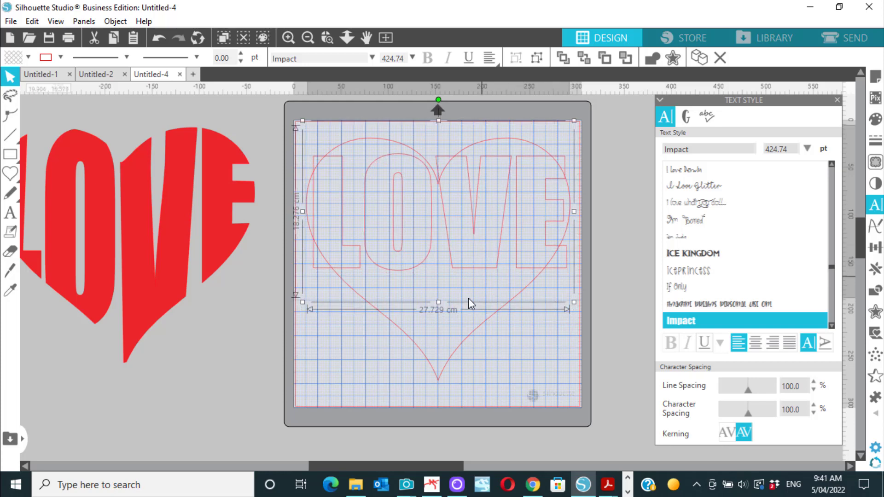
mouse_move(438, 303)
left_mouse_down()
mouse_move(437, 325)
mouse_move(439, 305)
left_mouse_up()
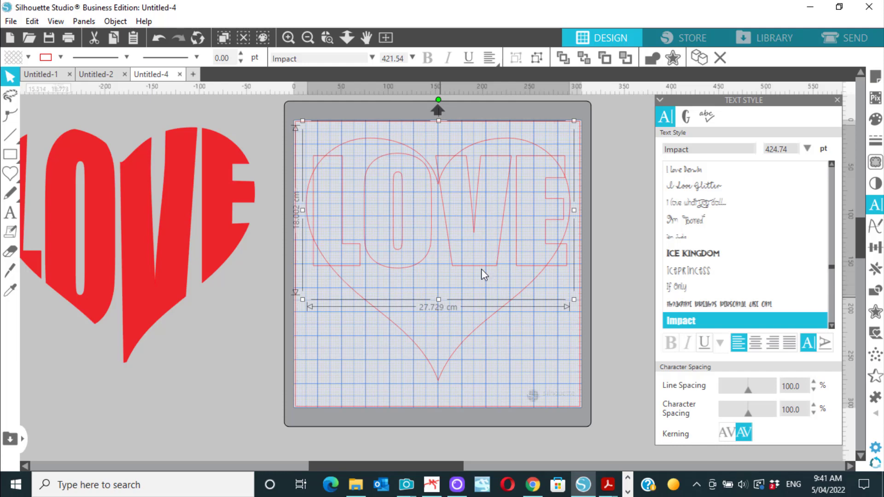
- Fine-tune the LOVE text's vertical position so it sits slightly lower across the upper half of the heart outline
key("Down")
key("Down")
key("Down")
key("Down")
key("Down")
key("Down")
key("Down")
key("Down")
key("Down")
key("Down")
key("Down")
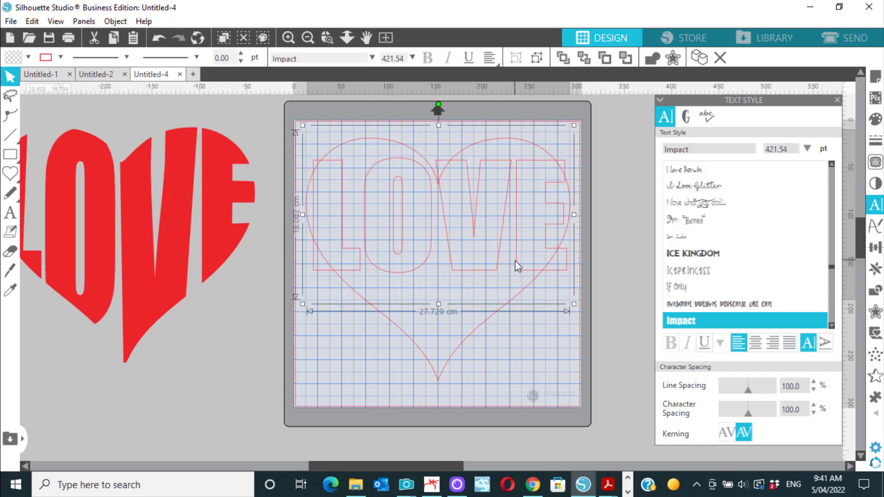
left_click_drag(515, 260, 515, 263)
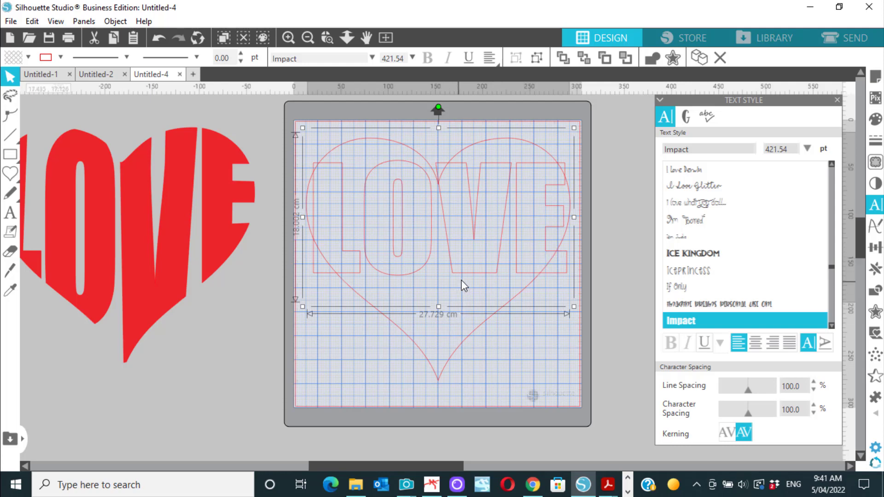
left_click_drag(462, 274, 460, 256)
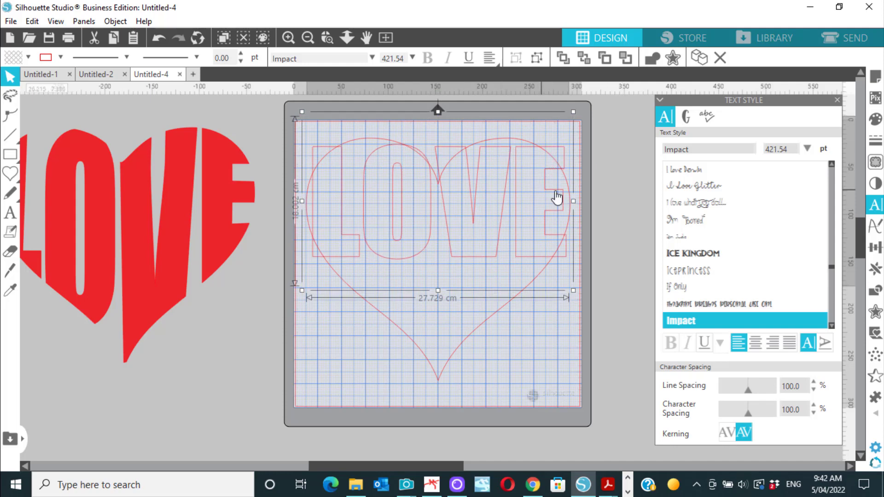
left_click_drag(489, 263, 488, 275)
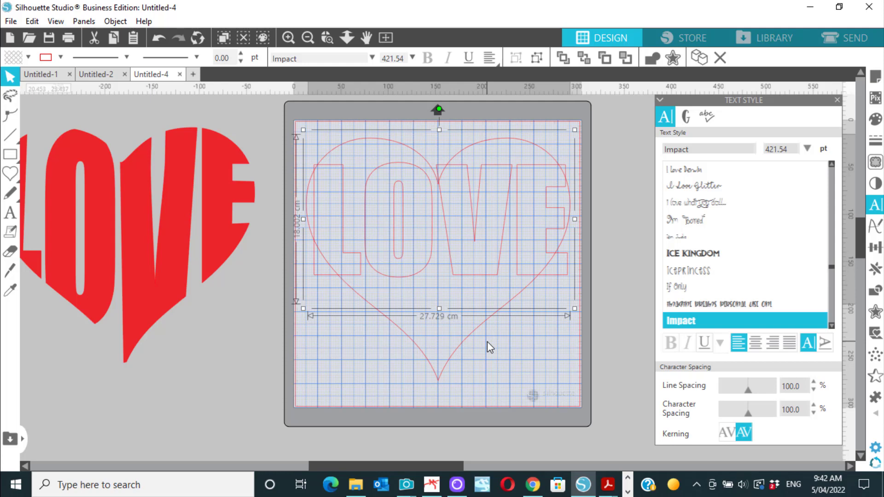
- Shift the red design farther from the mat, then duplicate the heart outline and place the copy off the mat
left_click_drag(233, 249, 99, 218)
left_click(425, 369)
left_click(456, 346)
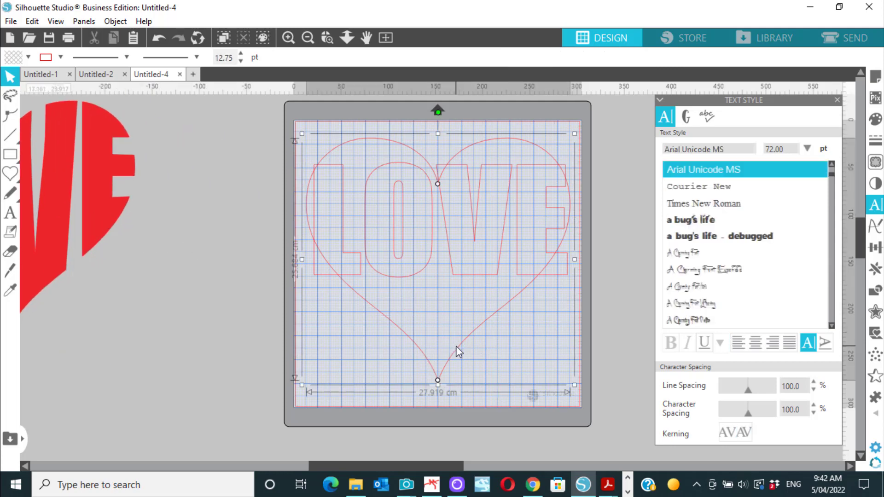
left_click(114, 37)
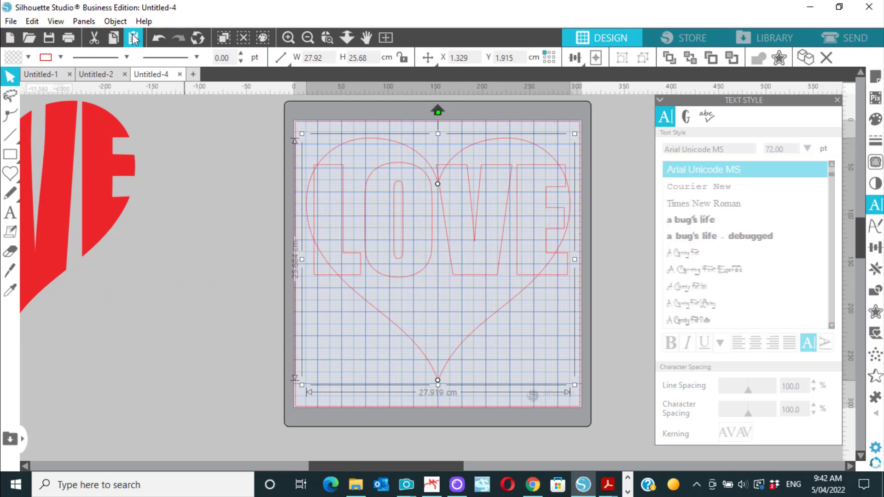
left_click(133, 38)
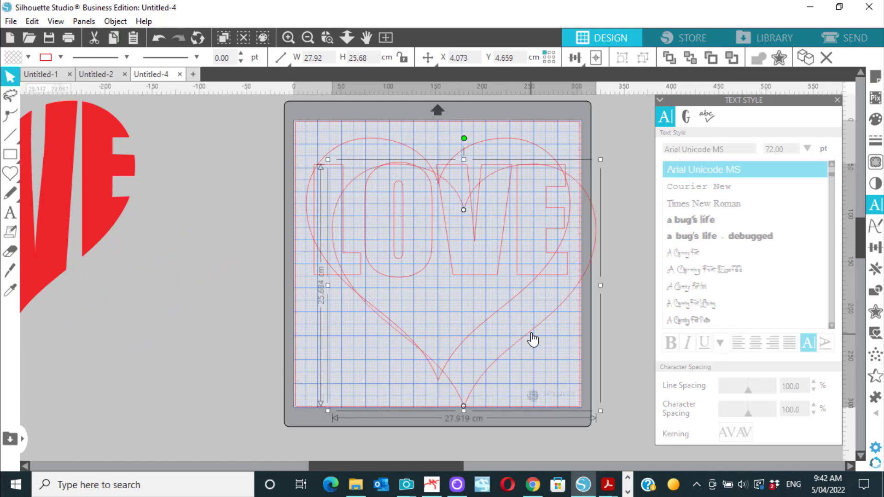
left_click_drag(529, 338, 206, 363)
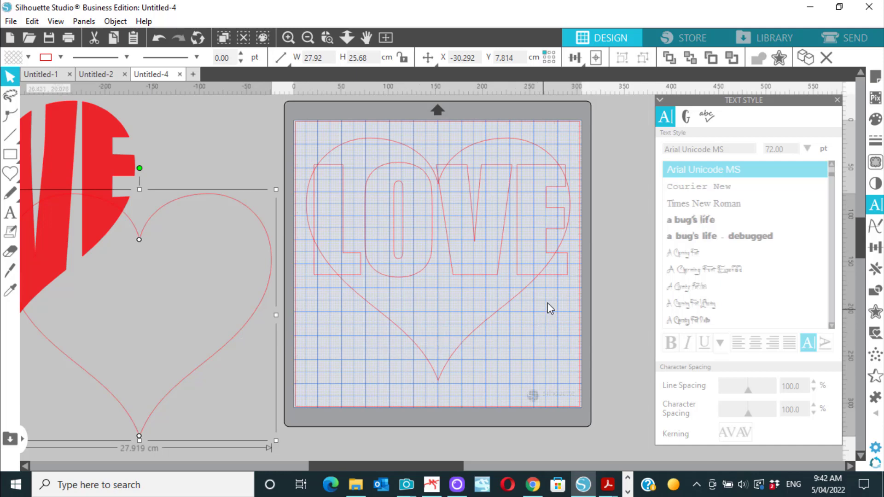
- Crop the LOVE text with the heart outline on the mat so the letters are trimmed to the heart's edge
left_click(509, 301)
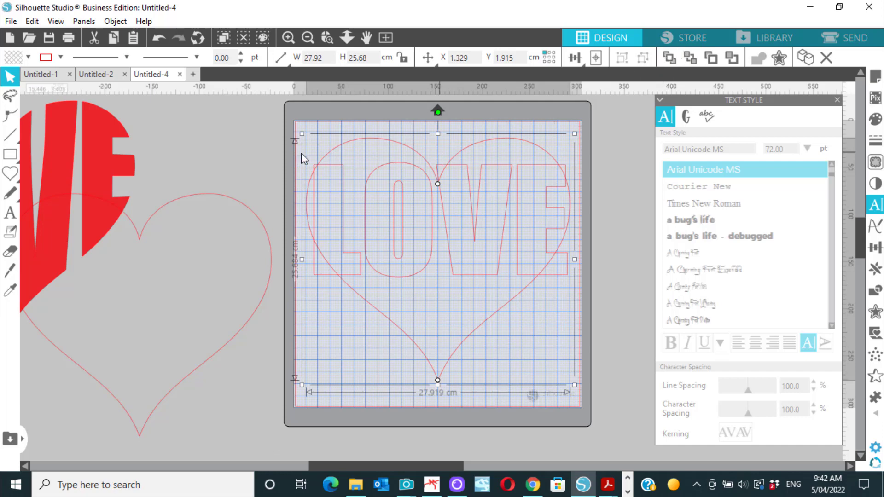
left_click_drag(276, 112, 591, 376)
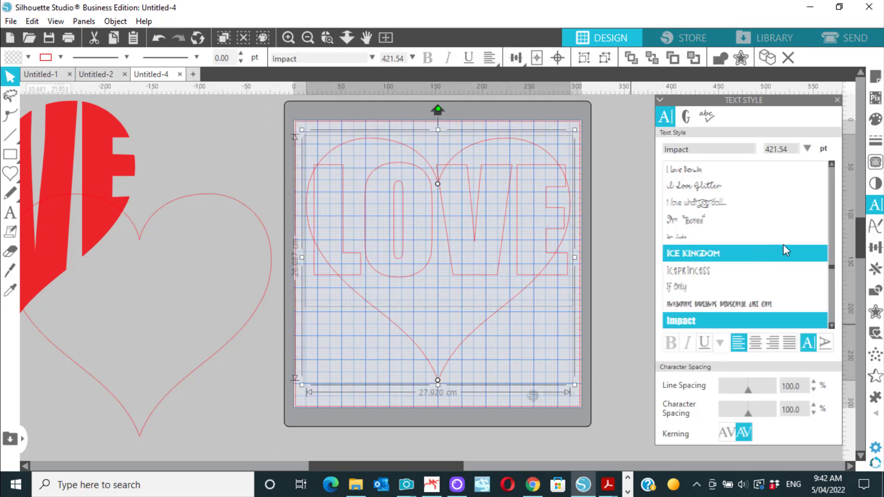
left_click(875, 289)
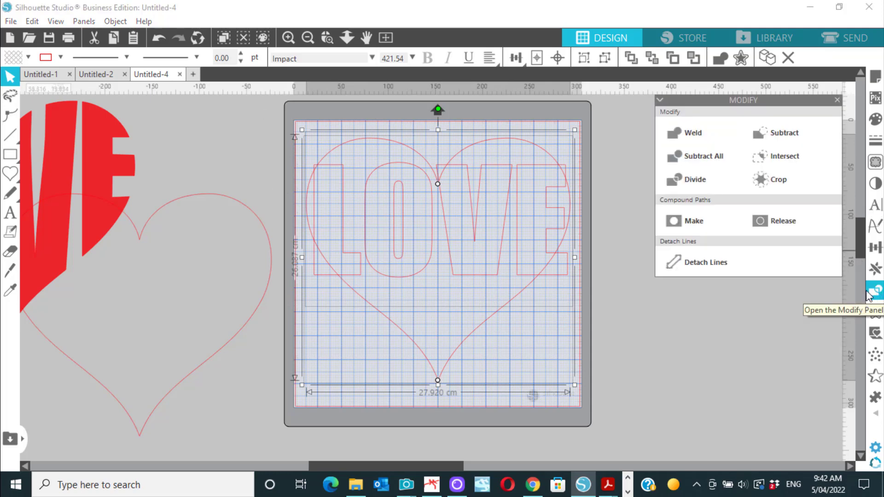
left_click(780, 186)
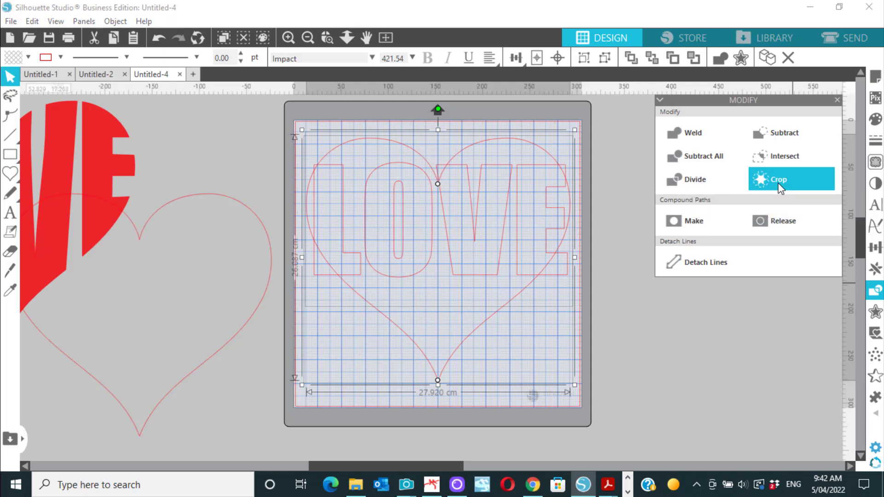
left_click(704, 347)
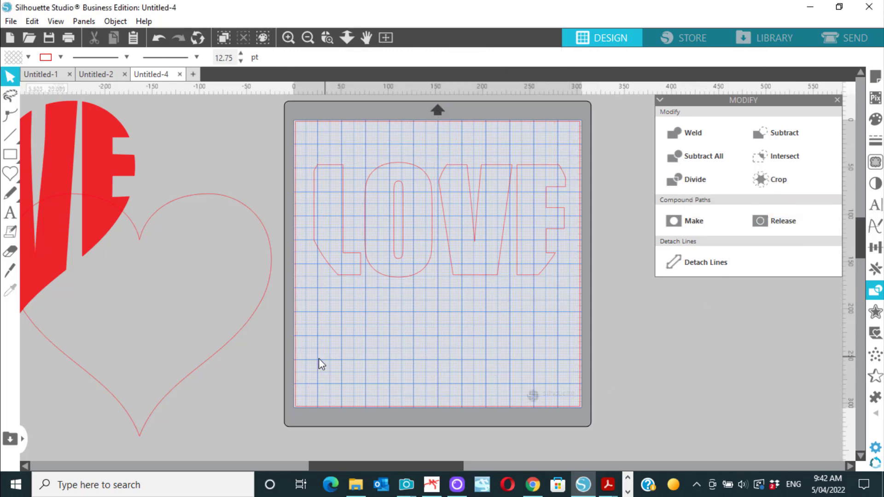
- Place the spare heart outline around the cropped letters as a guide and stretch the O downward to about 18.8 cm high
left_click_drag(230, 348, 527, 284)
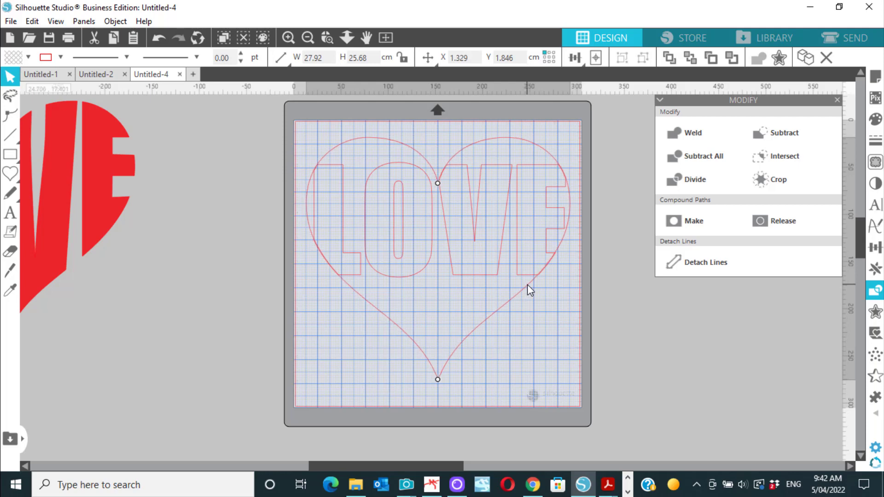
left_click(504, 341)
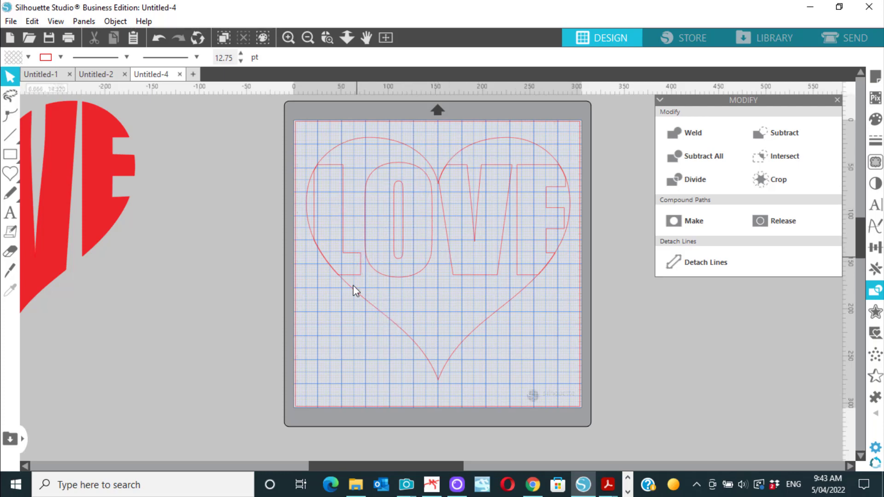
left_click(390, 281)
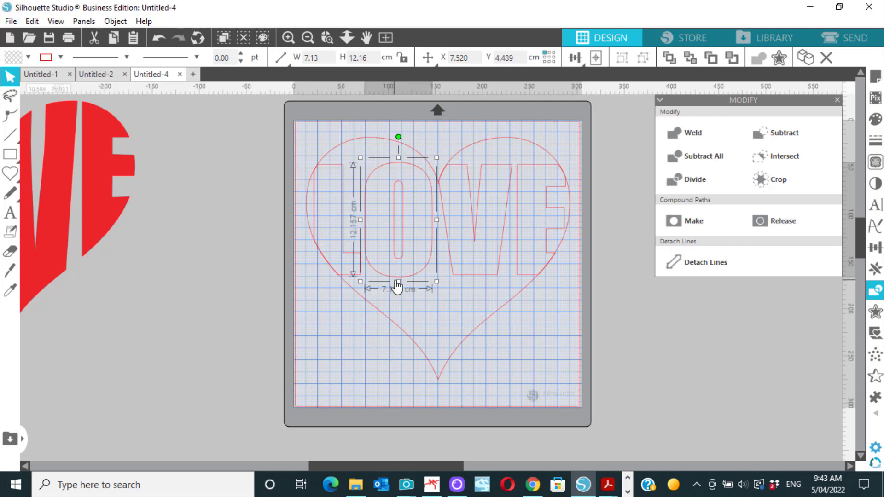
left_click_drag(399, 282, 394, 344)
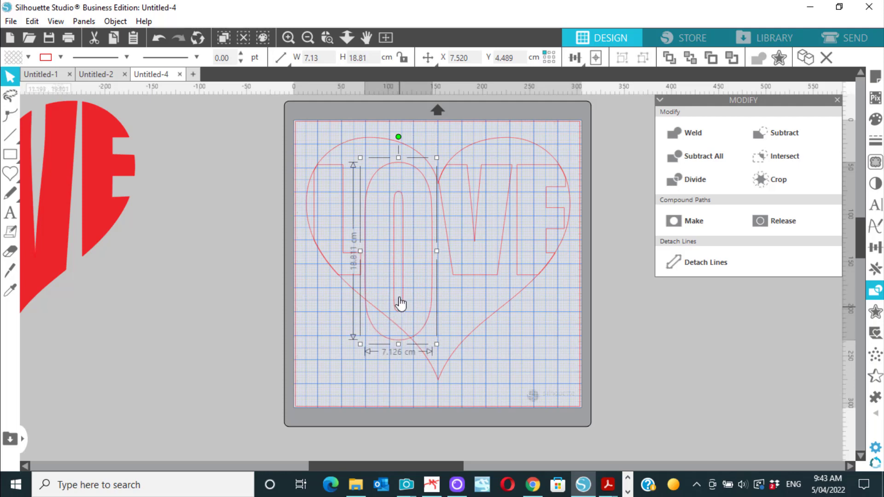
- Stretch the O up past the heart's upper edge and slightly wider, to about 7.40 cm wide and 23.27 cm high
mouse_move(397, 346)
left_mouse_down()
mouse_move(398, 378)
mouse_move(399, 349)
left_mouse_up()
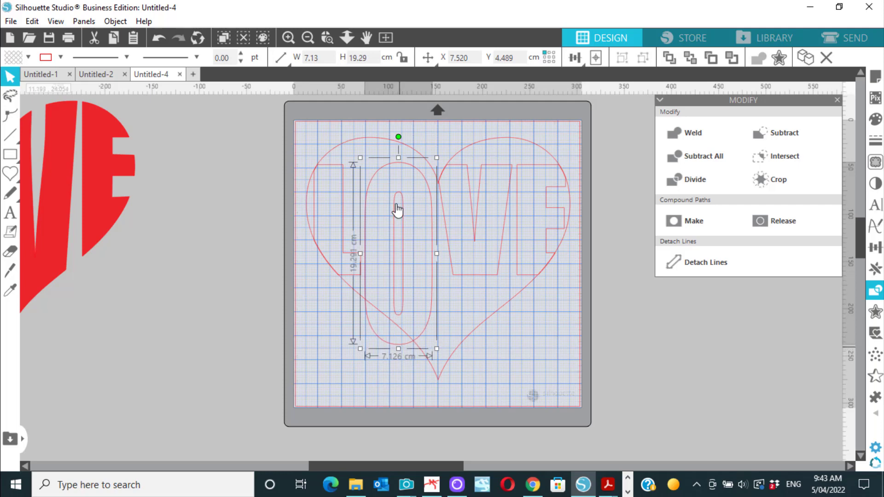
left_click_drag(399, 158, 402, 120)
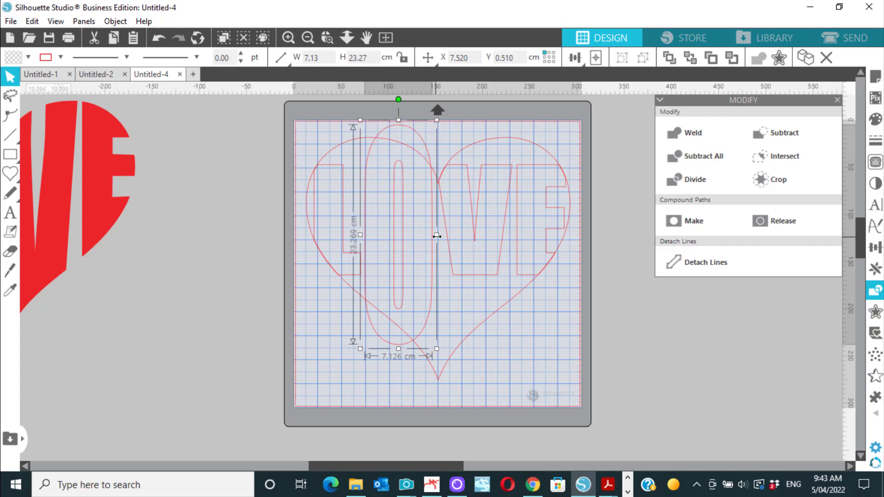
left_click_drag(437, 236, 439, 236)
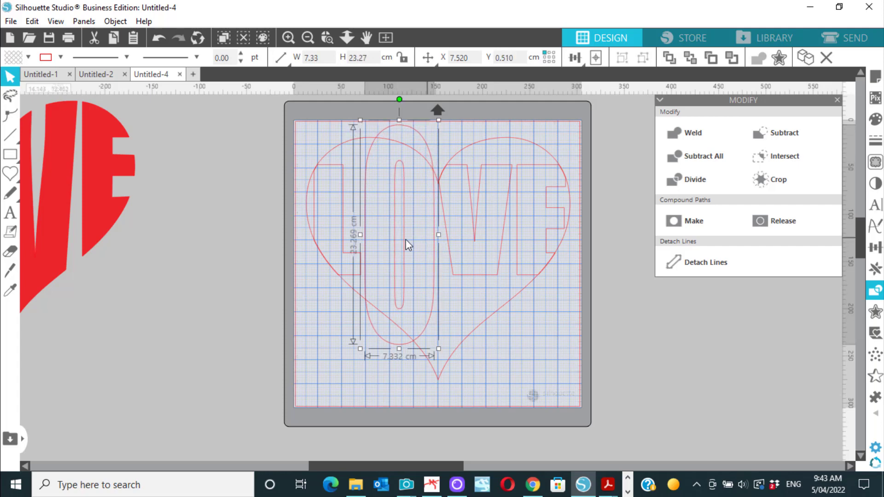
left_click_drag(361, 236, 359, 236)
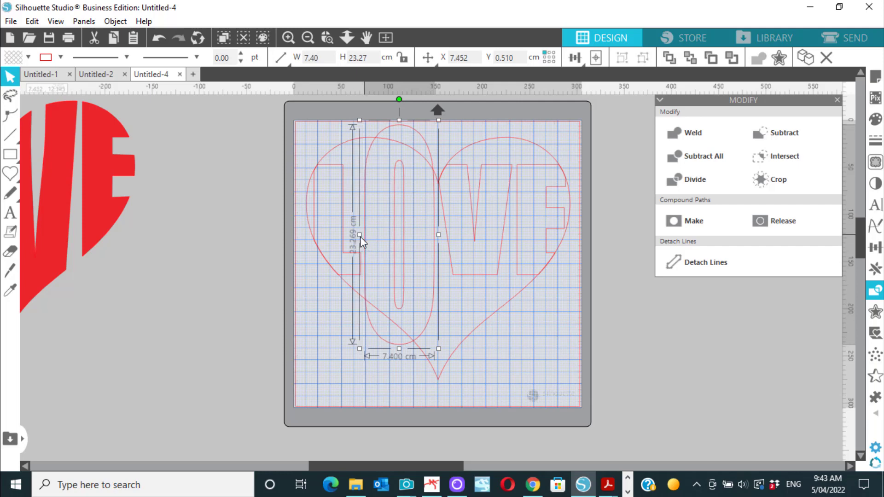
left_click(327, 314)
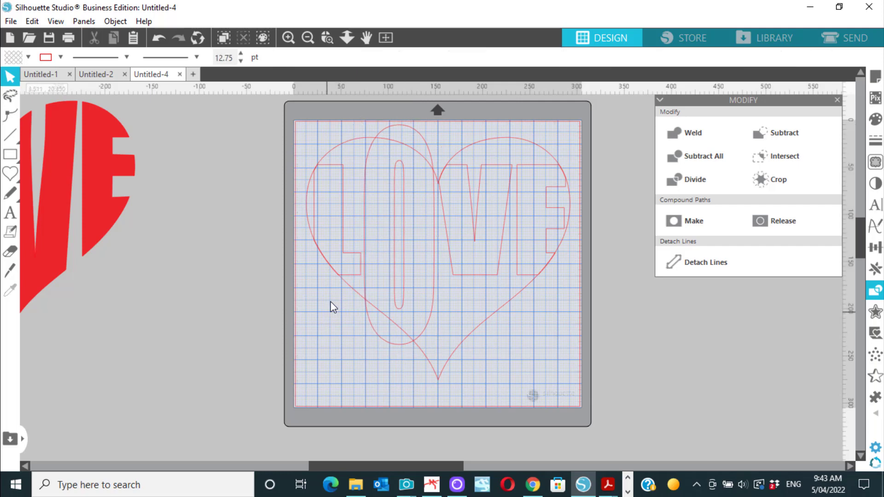
- Stretch the L upward, downward and outward past the heart's edge, to about 5.98 cm wide and 15.99 cm high
left_click(343, 240)
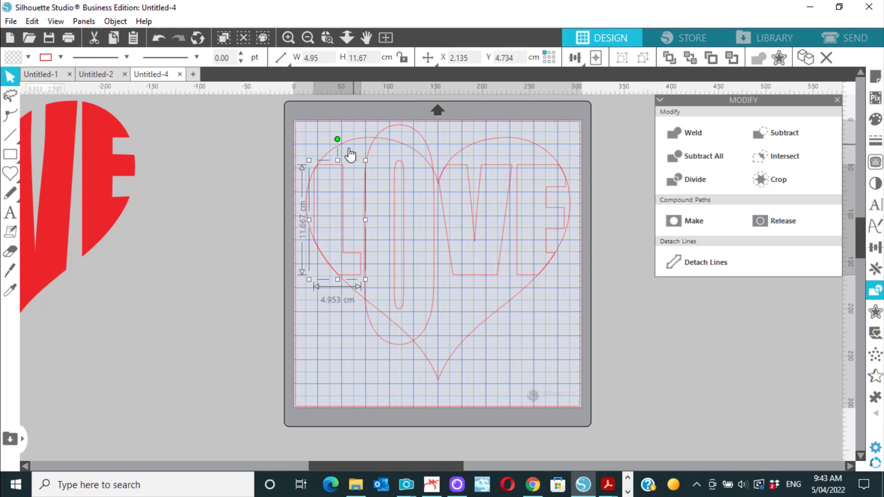
left_click_drag(339, 161, 339, 135)
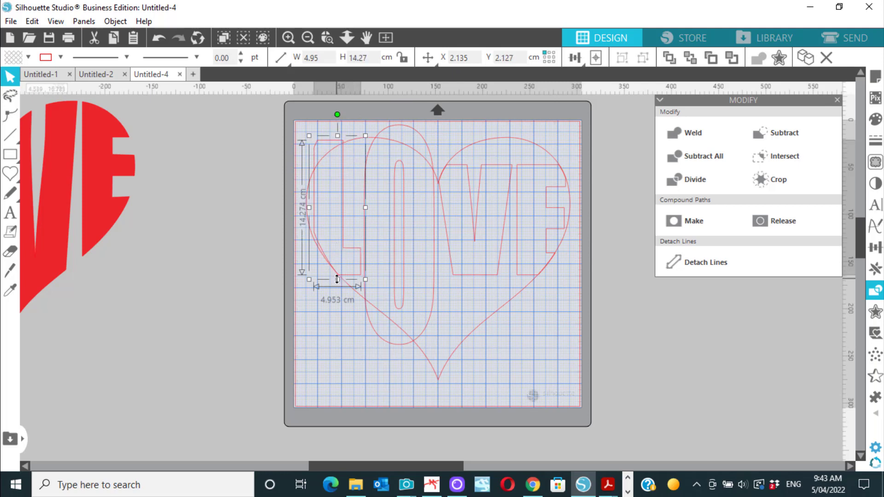
left_click_drag(337, 279, 338, 295)
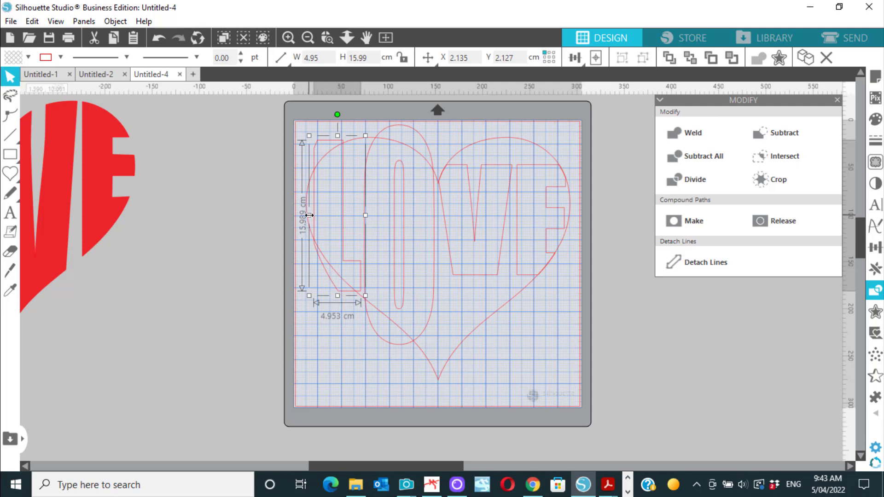
left_click_drag(309, 217, 300, 217)
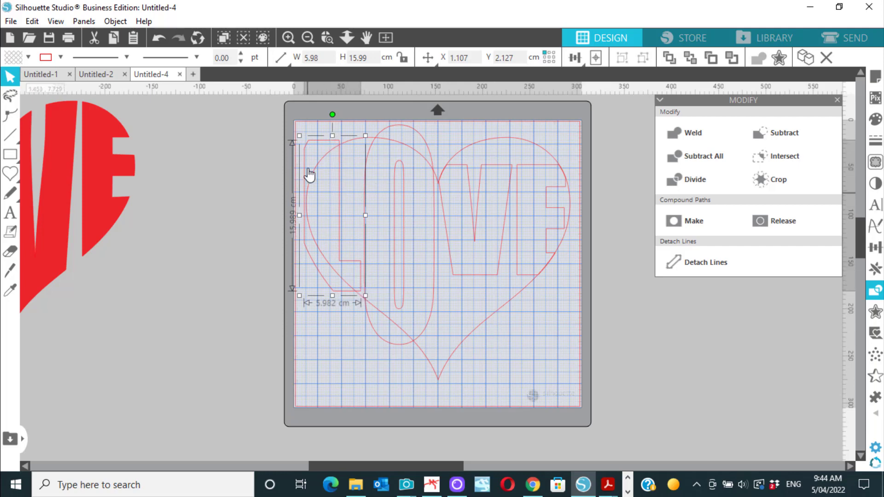
- Stretch the V downward and up past the top of the heart, to about 22.85 cm high
left_click(489, 277)
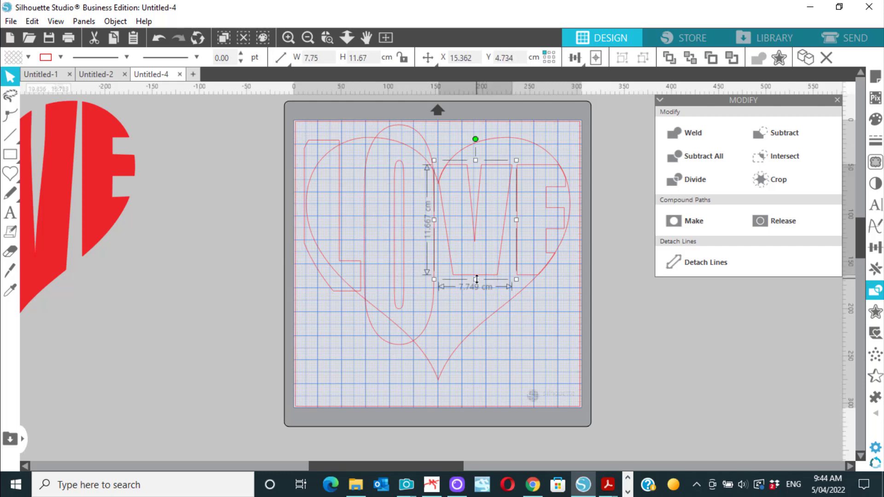
left_click_drag(476, 280, 471, 354)
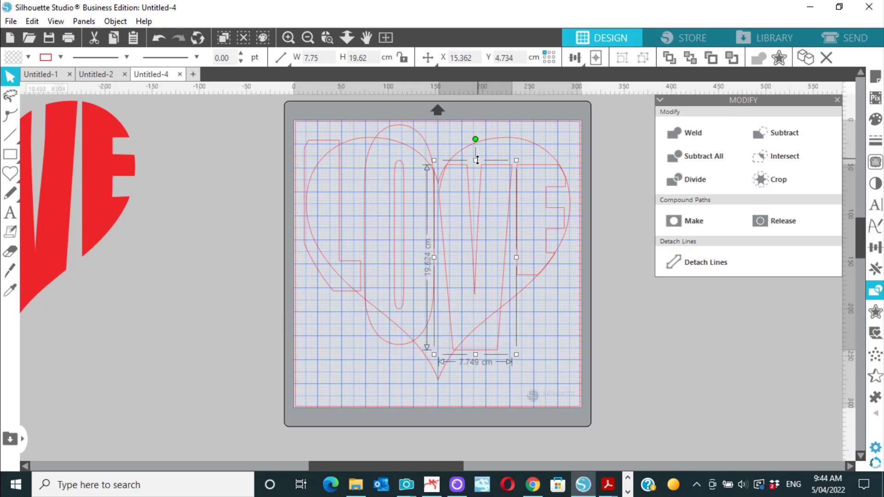
left_click_drag(477, 160, 478, 130)
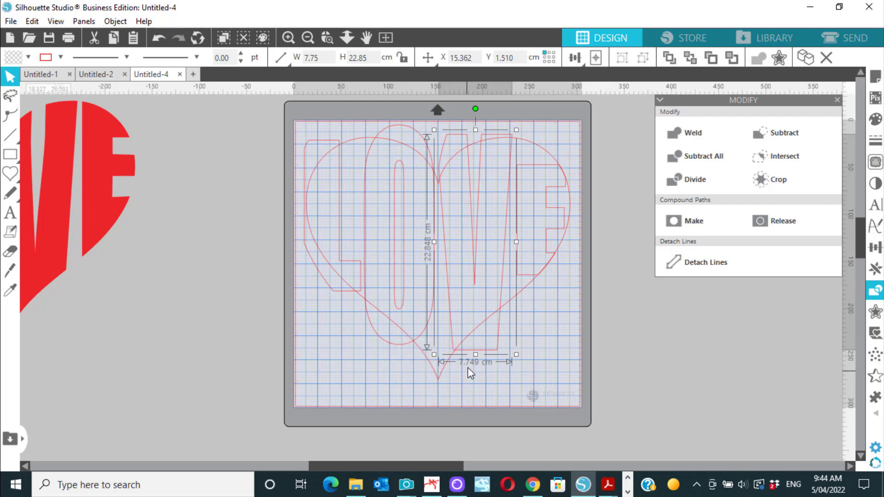
left_click(534, 339)
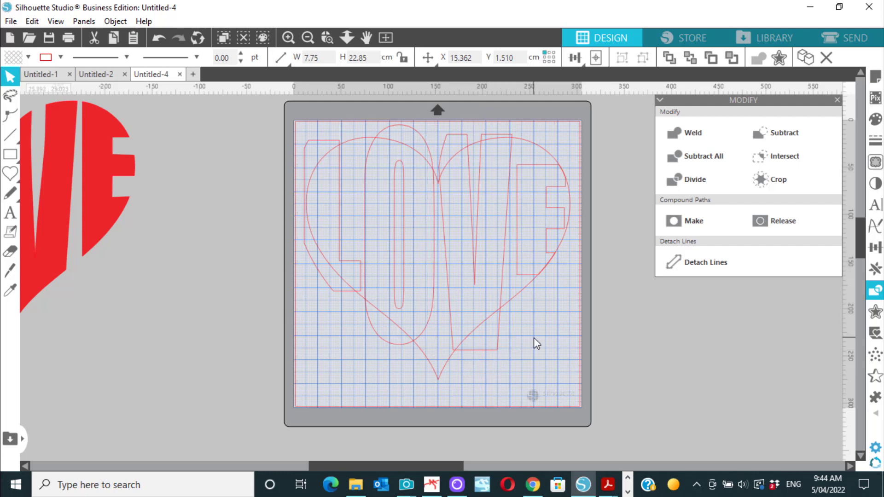
- Edit the V's points and move its bottom-left corner down to the tip of the heart outline
left_click(452, 343)
double_click(452, 342)
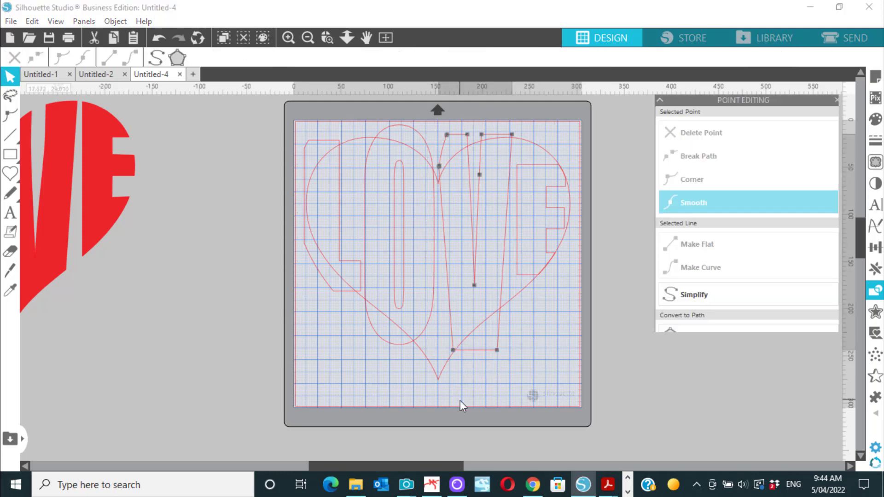
left_click(451, 350)
left_click_drag(452, 351, 438, 379)
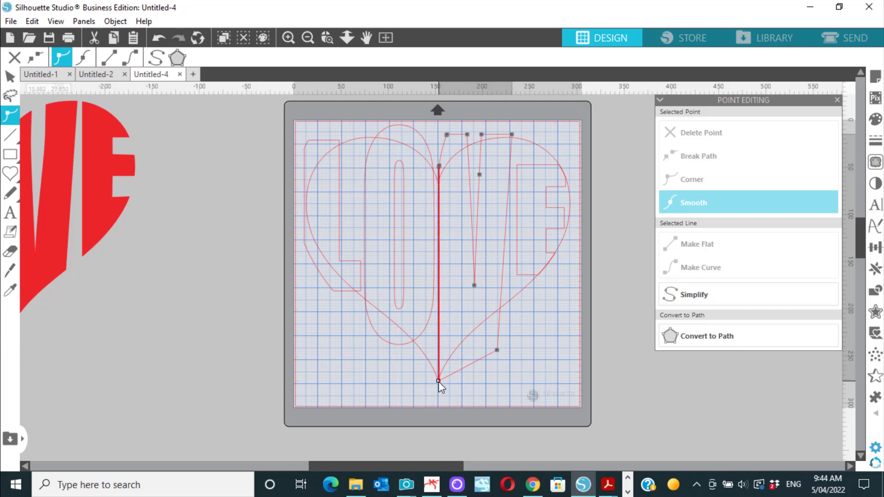
left_click(439, 381)
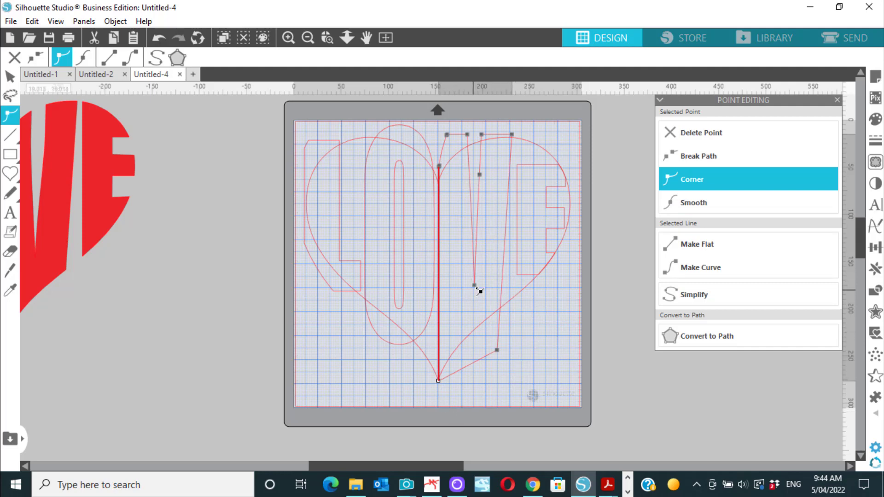
- Reshape the V's inner notch by shifting its lowest point down and left, adding a point on each side and bowing the left side outward
left_click_drag(474, 286, 468, 291)
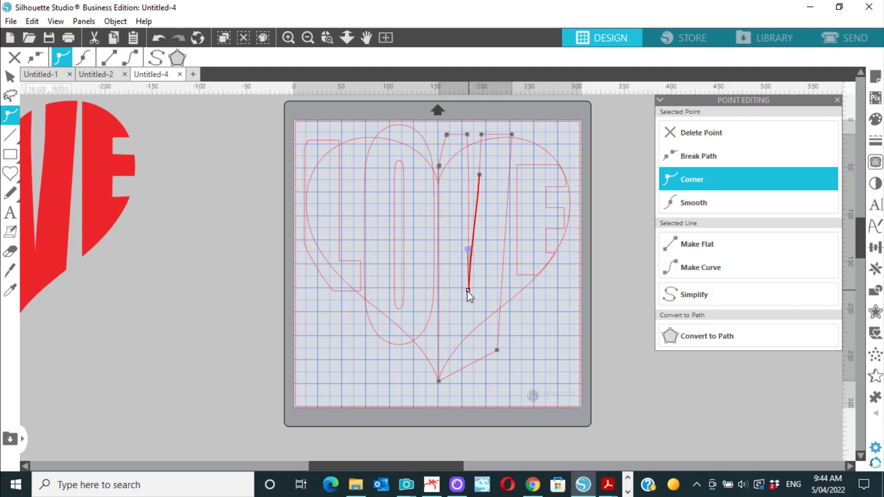
left_click(470, 212)
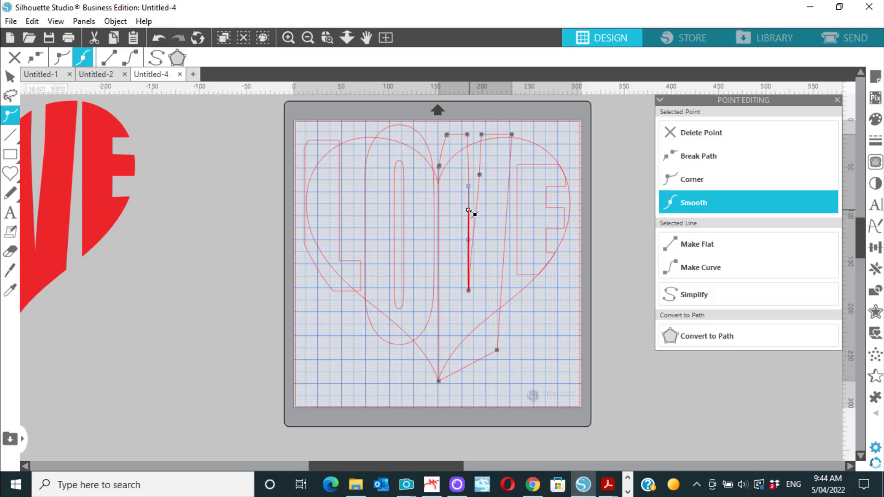
left_click_drag(470, 211, 468, 210)
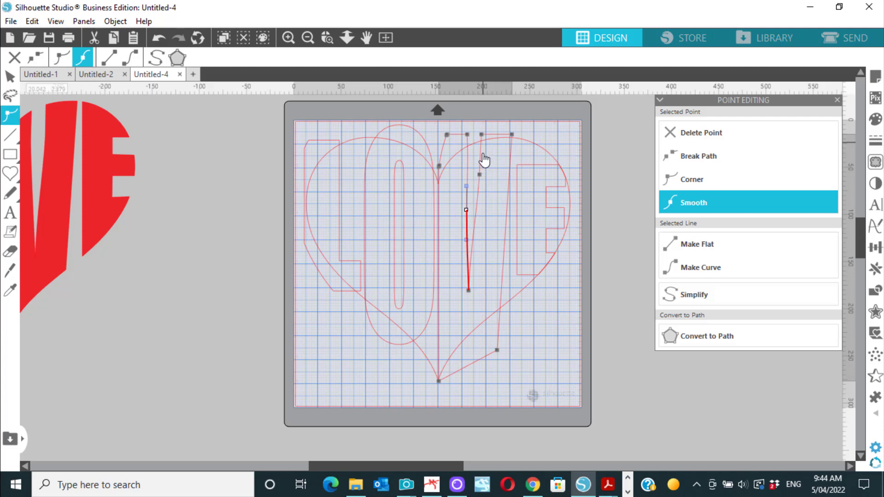
left_click(479, 174)
left_click(475, 220)
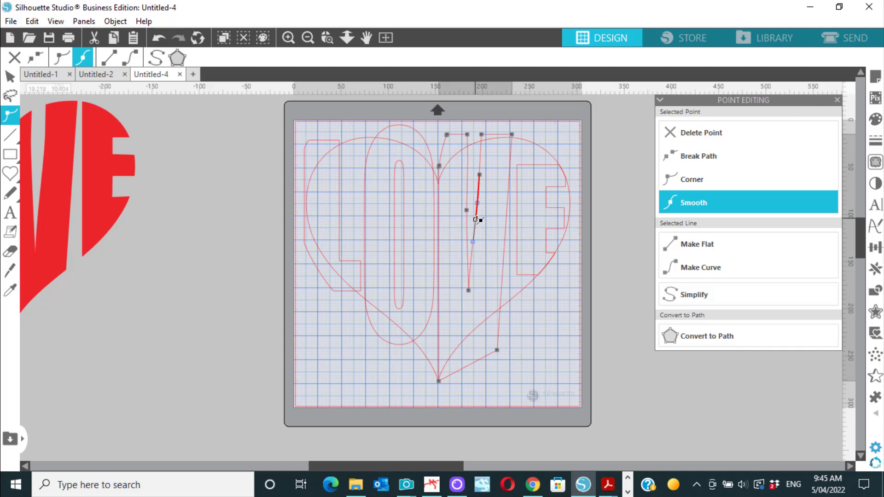
left_click(466, 211)
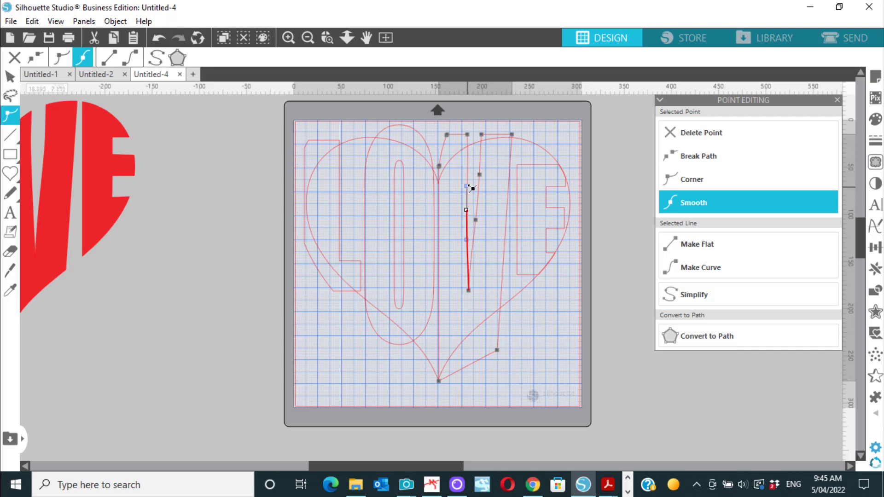
left_click_drag(469, 187, 465, 184)
left_click(527, 321)
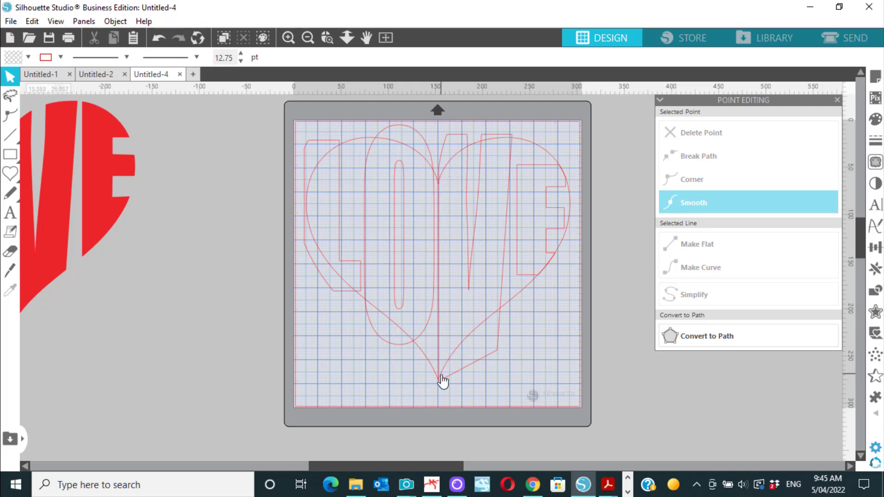
left_click_drag(440, 373, 439, 382)
- Stretch the E upward, slightly downward and outward, to about 5.34 cm wide and 13.66 cm high
left_click(527, 272)
left_click_drag(541, 160, 540, 144)
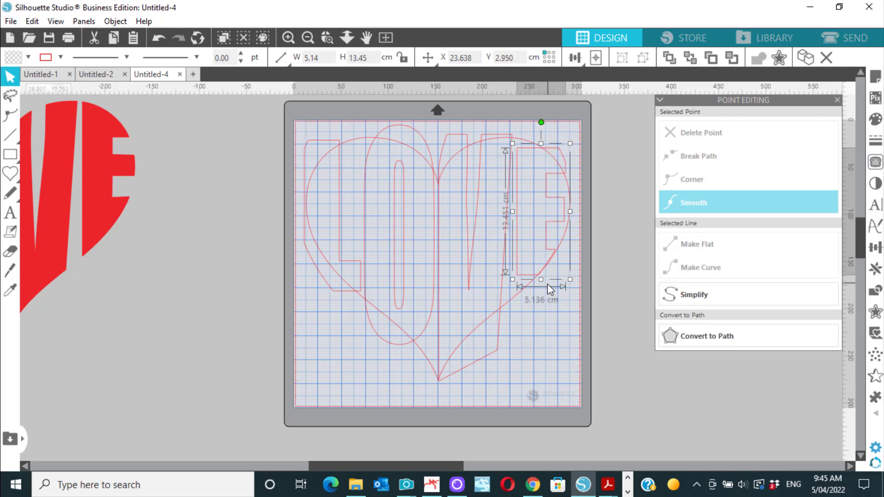
left_click_drag(541, 280, 540, 282)
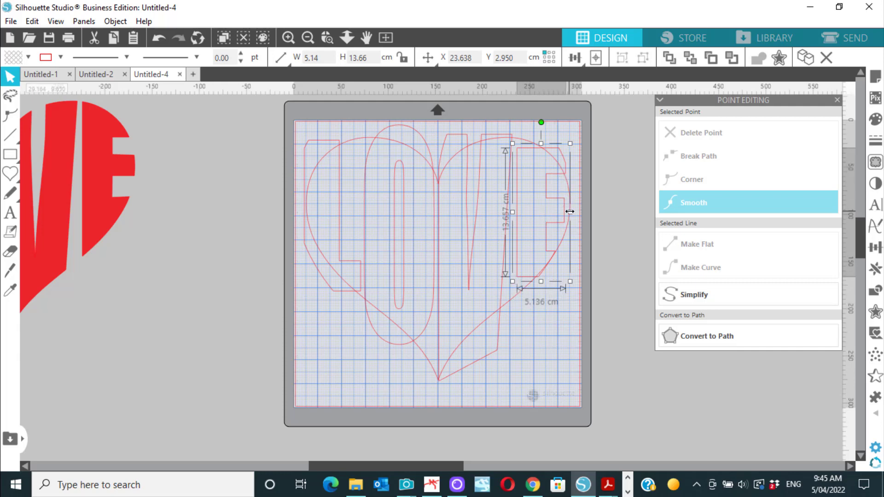
left_click_drag(570, 212, 574, 213)
key("ctrl+z")
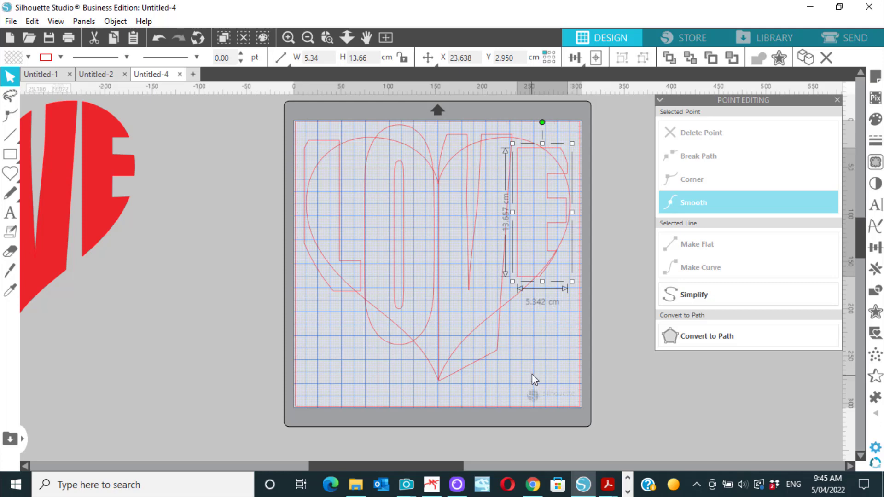
left_click(542, 319)
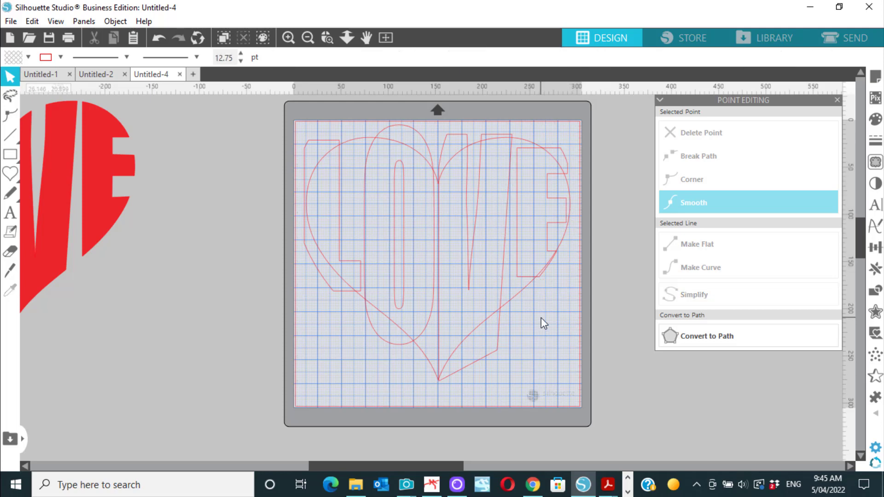
- Edit the E's points, extending its bottom-left corner down and its top-left corner up past the heart outline
double_click(525, 277)
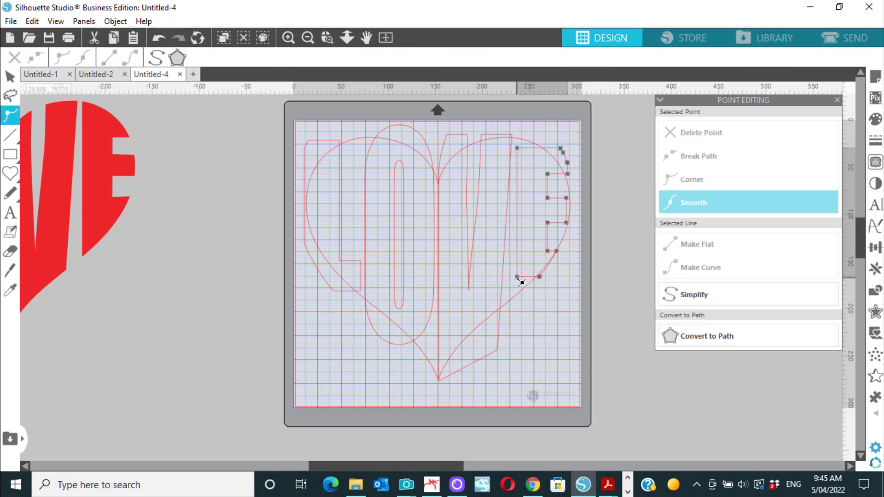
left_click_drag(517, 278, 515, 303)
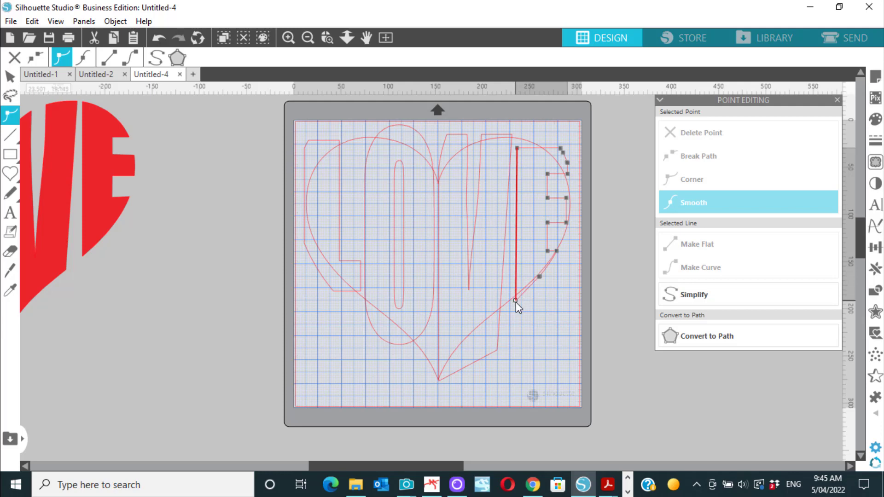
left_click(523, 150)
left_click_drag(518, 150, 518, 133)
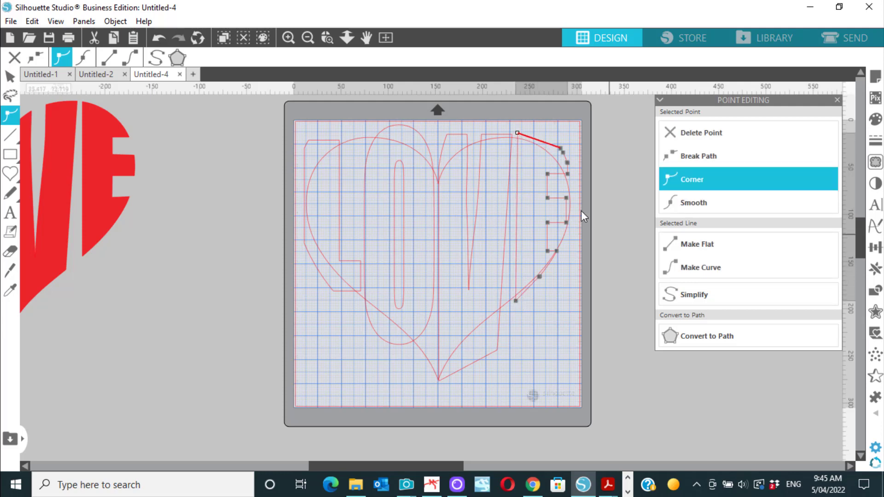
- Extend the end points of the E's middle arm and the upper corner of its bottom arm outward past the heart's edge
left_click_drag(566, 198, 572, 197)
left_click(567, 223)
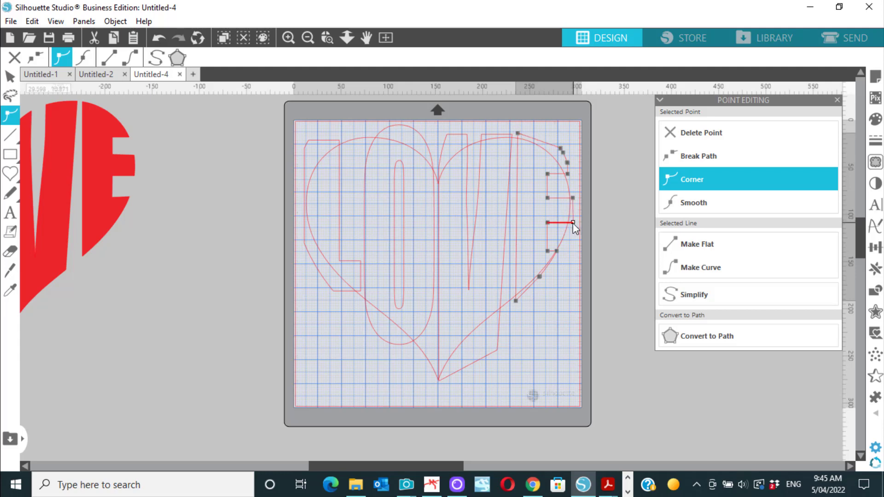
left_click_drag(573, 223, 572, 223)
left_click_drag(559, 251, 560, 250)
- Move the E's bottom-left corner down and inward so its left side slants parallel to the V, then finish point editing
left_click_drag(516, 301, 507, 307)
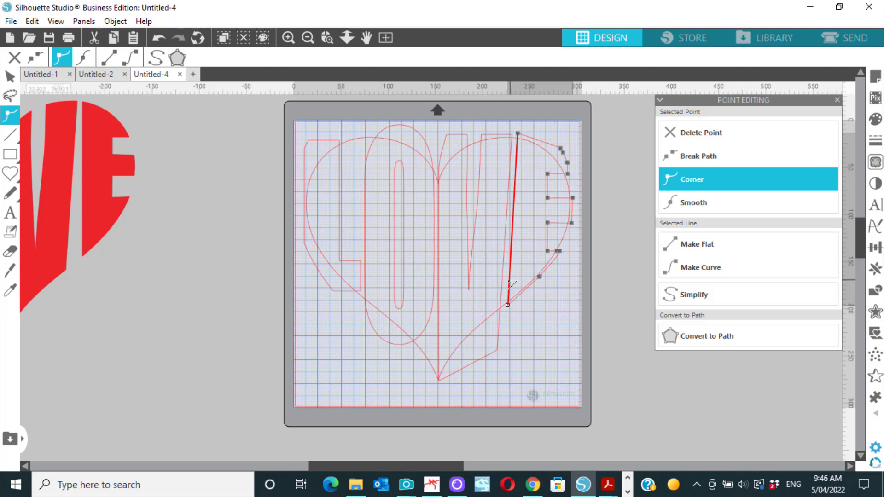
left_click_drag(506, 305, 506, 311)
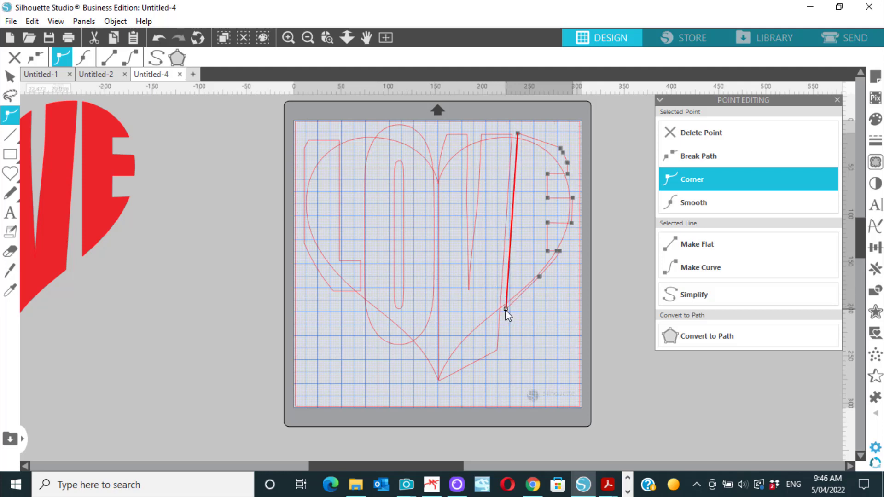
left_click(532, 321)
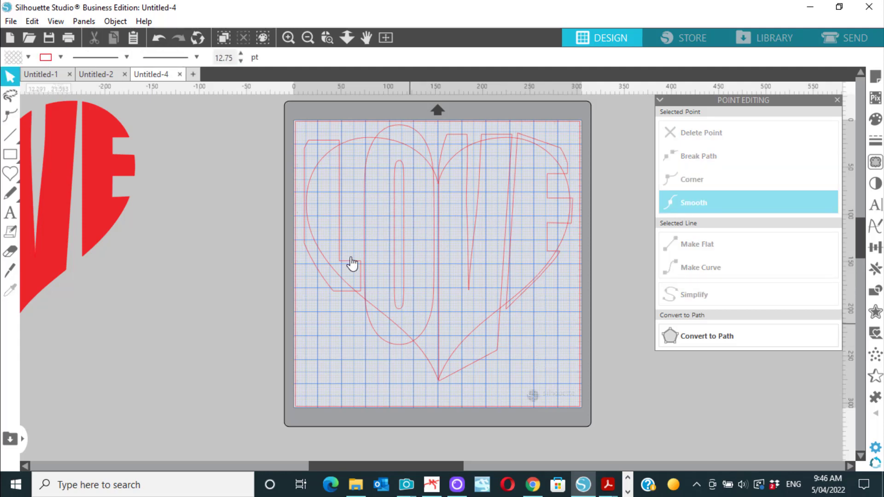
- Select the heart outline with all four overlapping letters and crop them so the letters take the heart's shape
left_click_drag(276, 120, 581, 405)
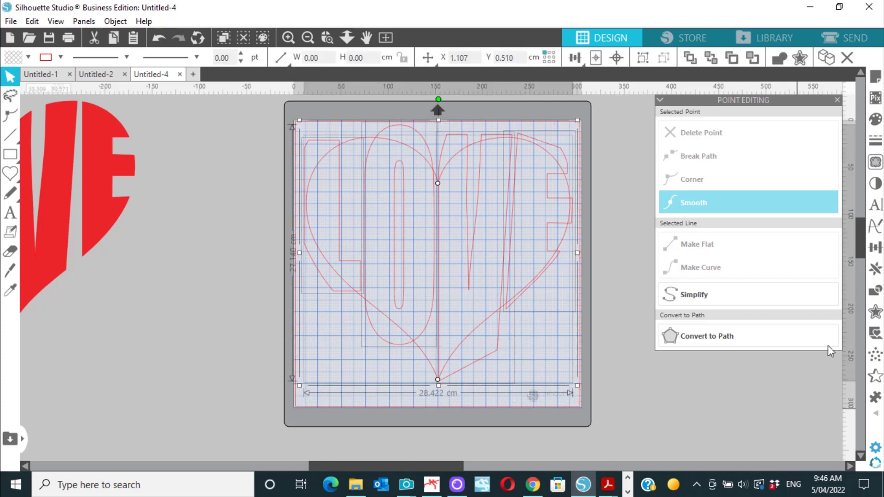
left_click(871, 297)
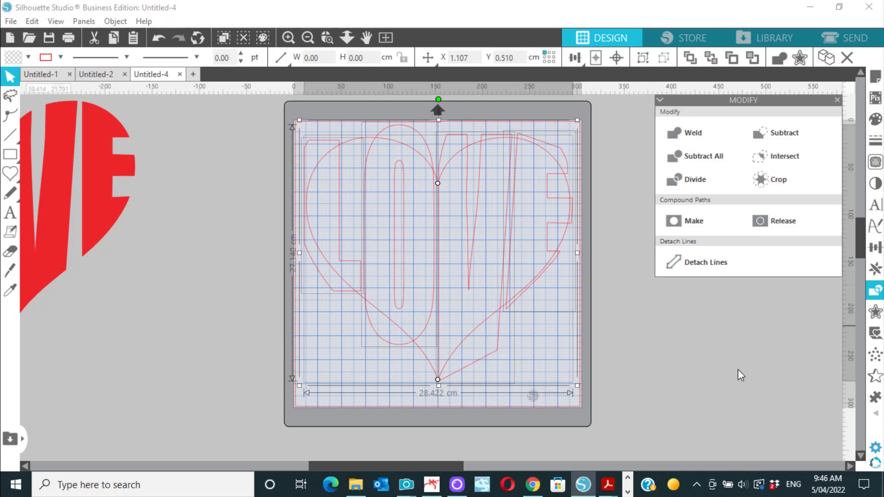
left_click(774, 182)
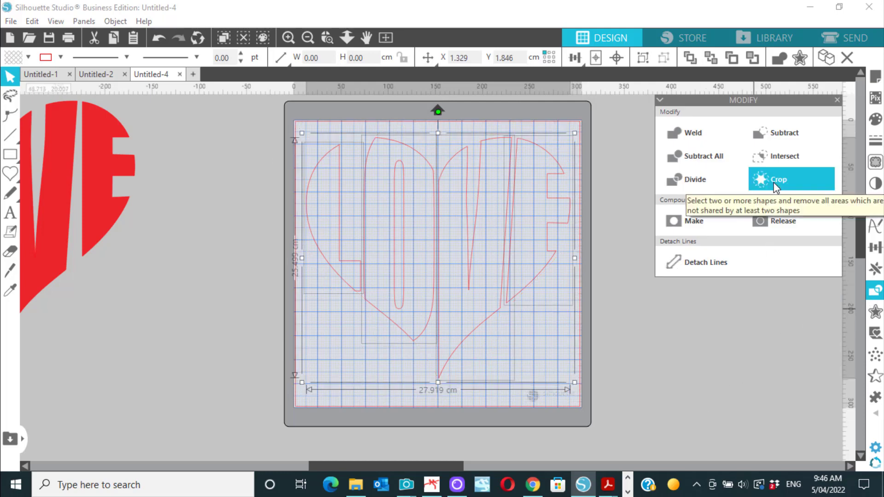
left_click(628, 317)
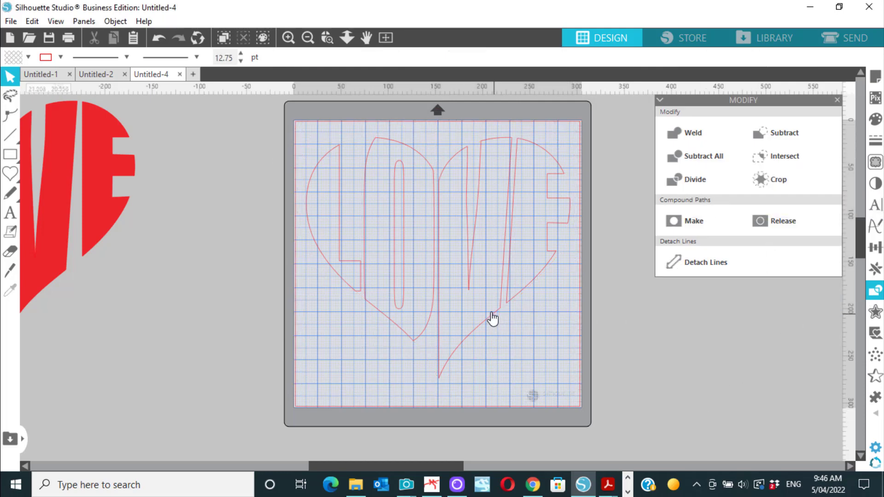
- Group the four cropped letters into one design and fill it with light pink
left_click_drag(301, 141, 550, 329)
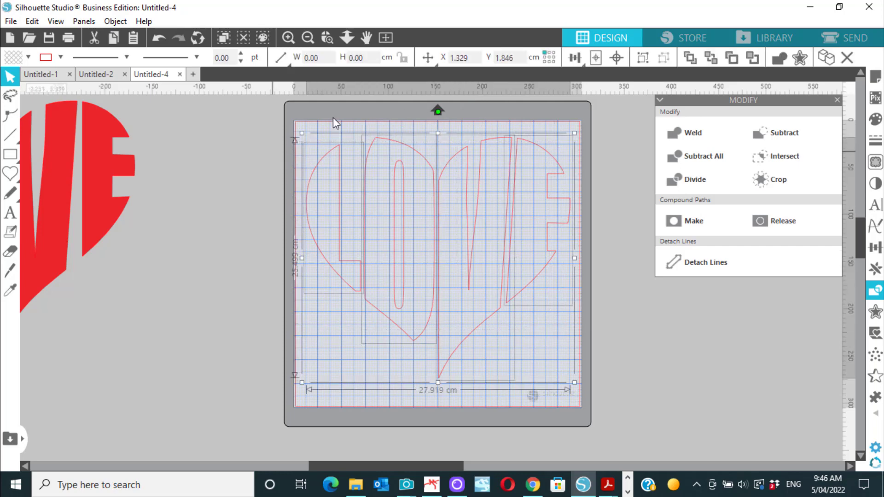
left_click(642, 56)
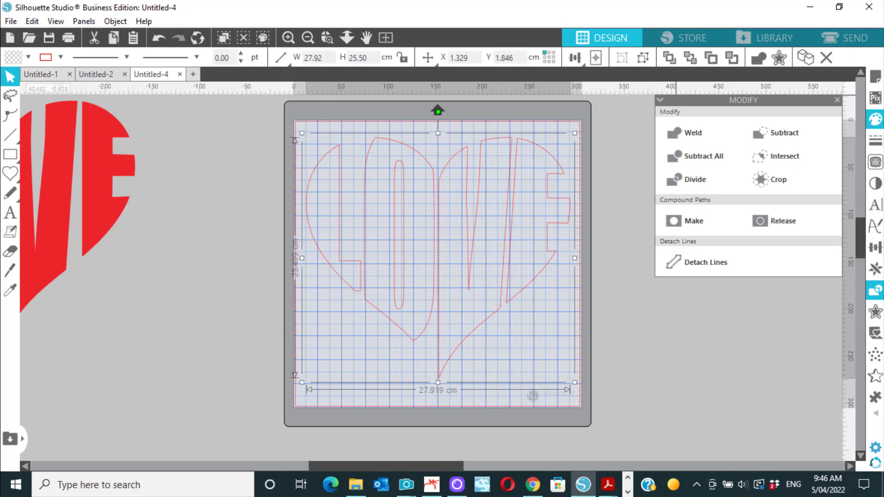
left_click(880, 120)
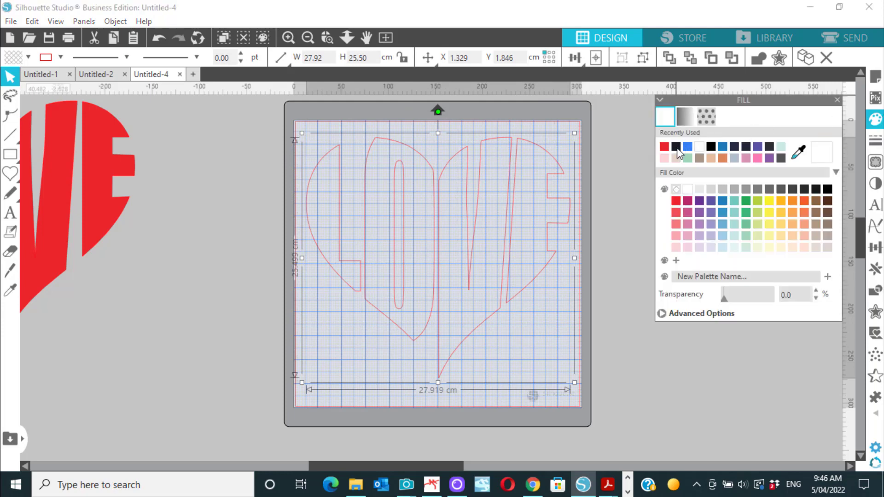
left_click(677, 235)
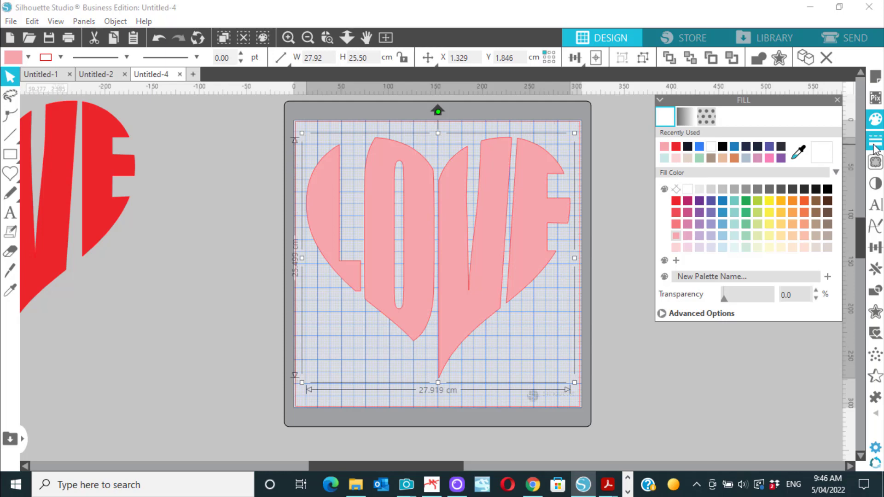
- Set the grouped LOVE heart's line color to the same light pink as its fill, then deselect it
left_click(875, 144)
left_click(689, 118)
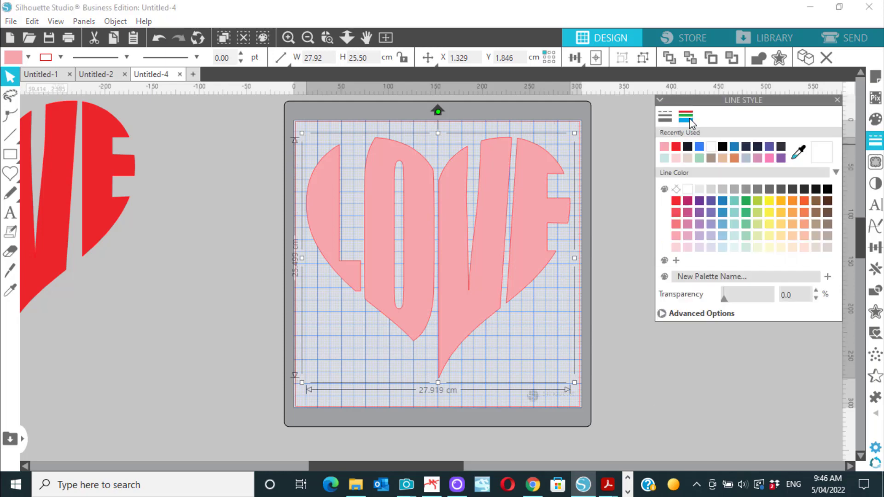
left_click(665, 146)
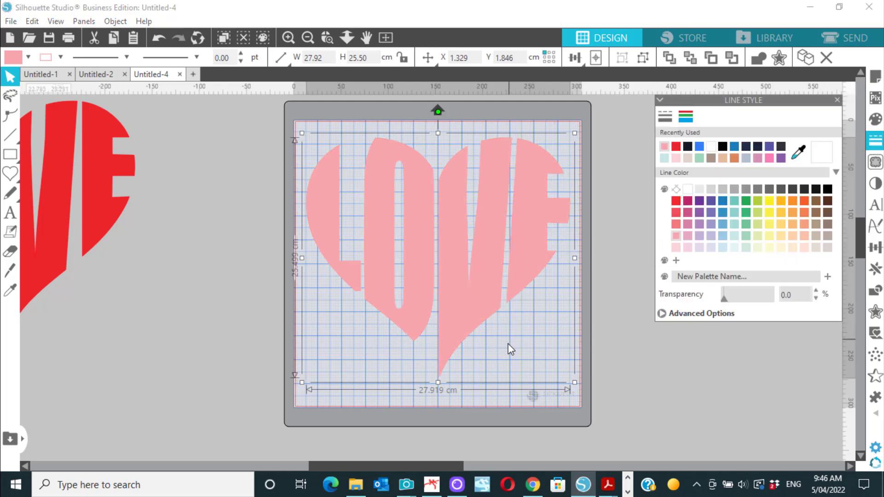
left_click(627, 367)
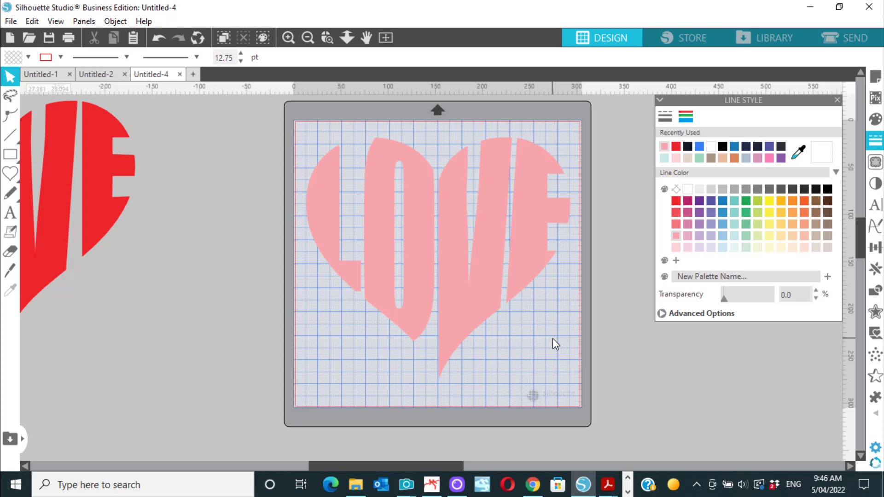
- Nudge the pink LOVE heart slightly and move the red LOVE heart beside it for comparison, then deselect
mouse_move(535, 276)
left_mouse_down()
mouse_move(522, 280)
mouse_move(531, 278)
left_mouse_up()
left_click_drag(105, 228, 271, 256)
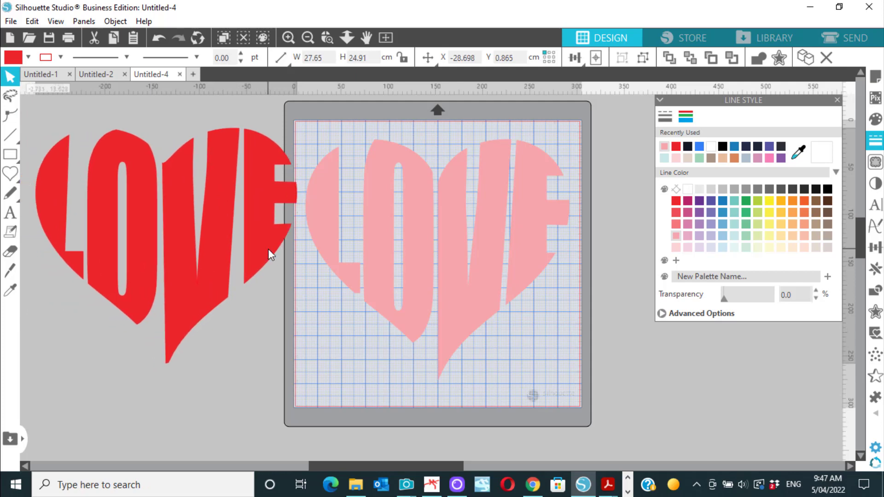
left_click(304, 346)
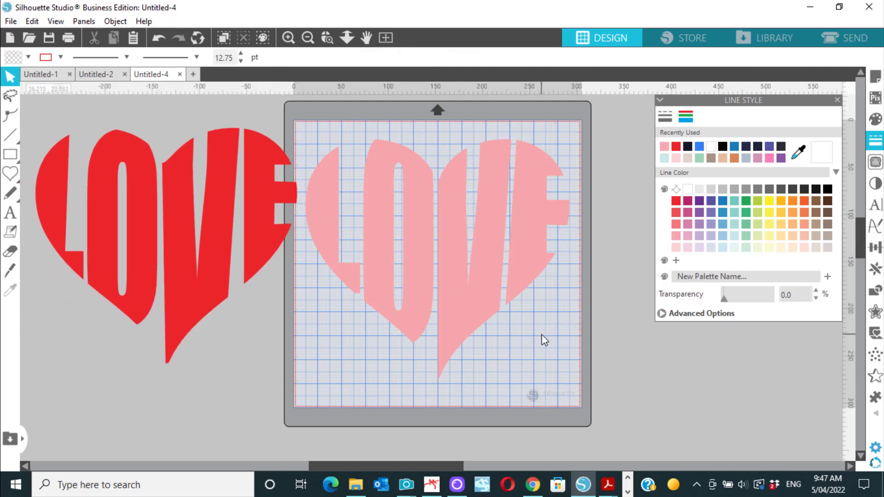